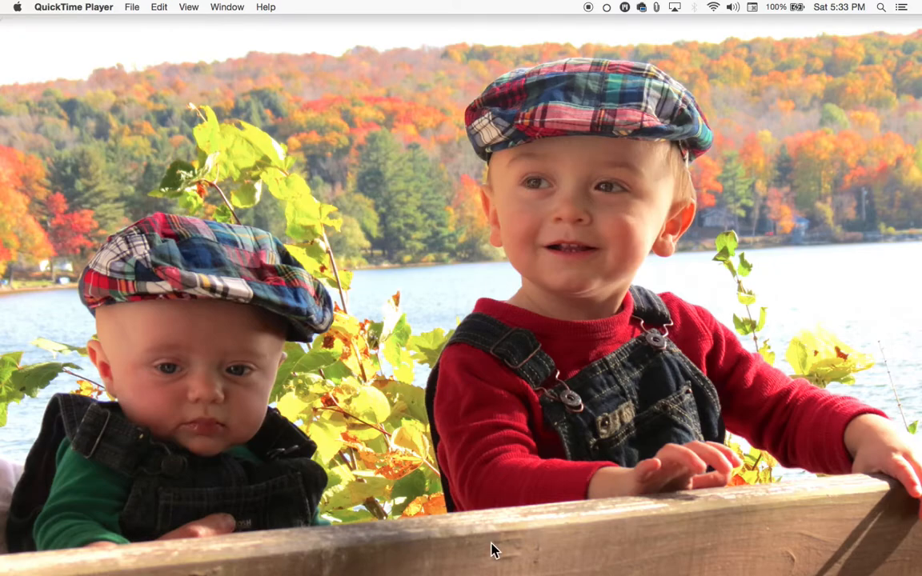
Switch to Chrome and scroll through the classic Google Sites homepage open for editing
{"action": "mouse_move", "coordinate": [483, 570]}
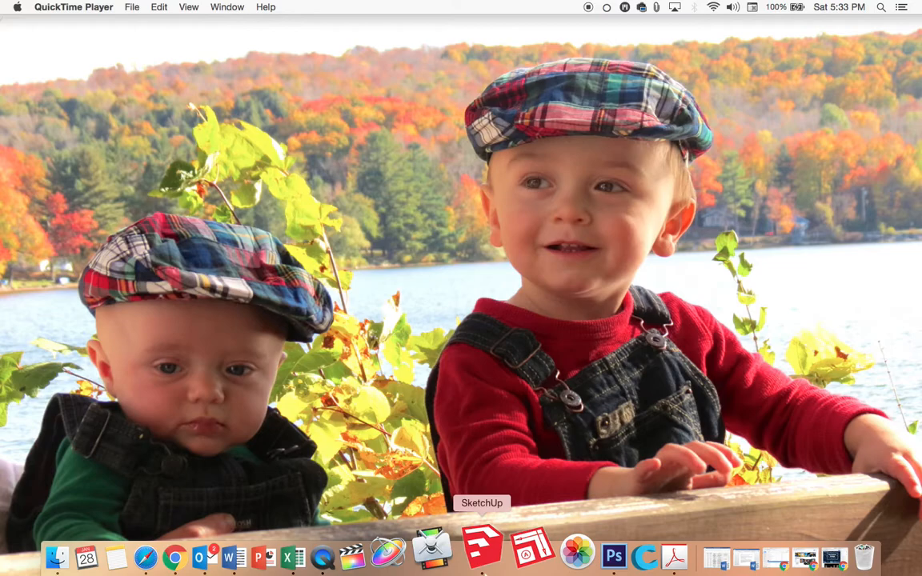
{"action": "left_click", "coordinate": [771, 552]}
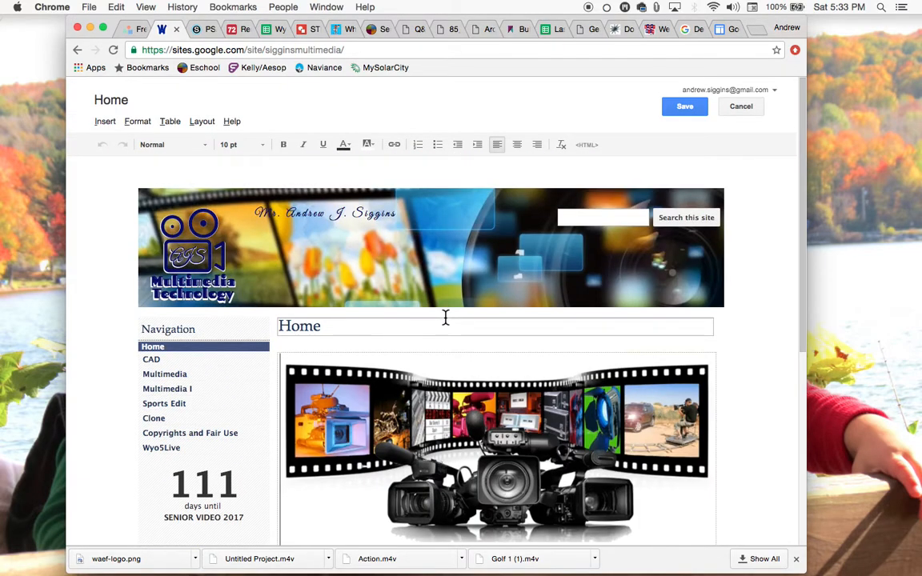
{"action": "scroll", "coordinate": [383, 352], "scroll_direction": "down", "scroll_amount": 3}
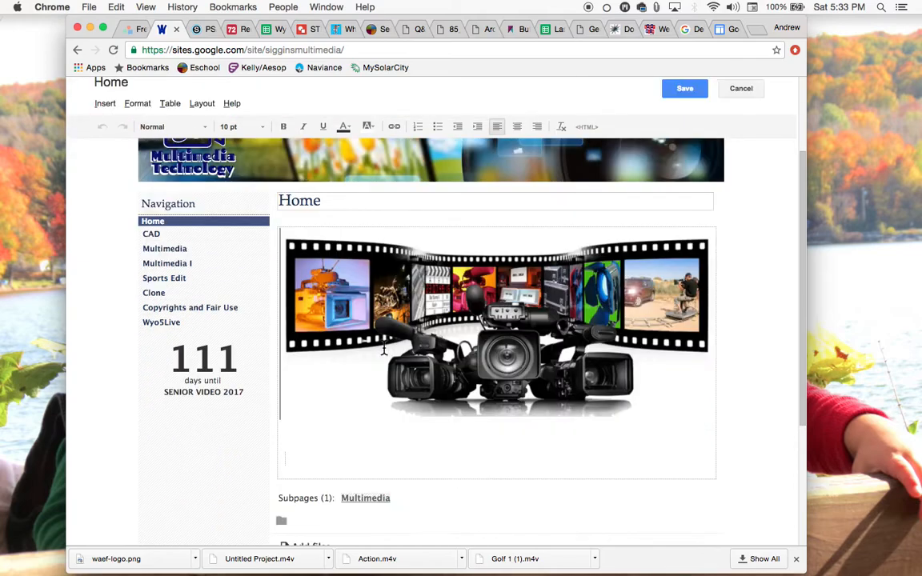
{"action": "scroll", "coordinate": [383, 350], "scroll_direction": "down", "scroll_amount": 2}
{"action": "scroll", "coordinate": [382, 352], "scroll_direction": "up", "scroll_amount": 5}
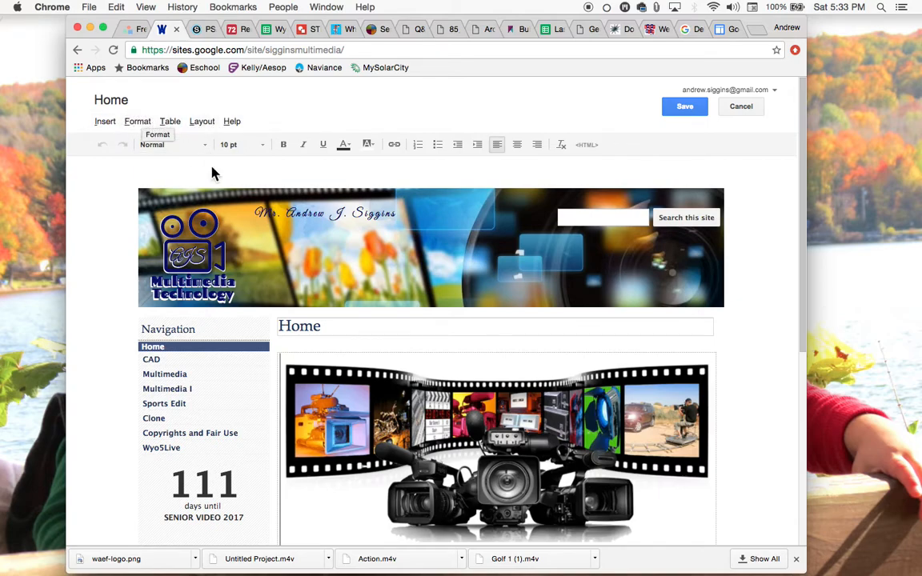
{"action": "scroll", "coordinate": [284, 215], "scroll_direction": "down", "scroll_amount": 3}
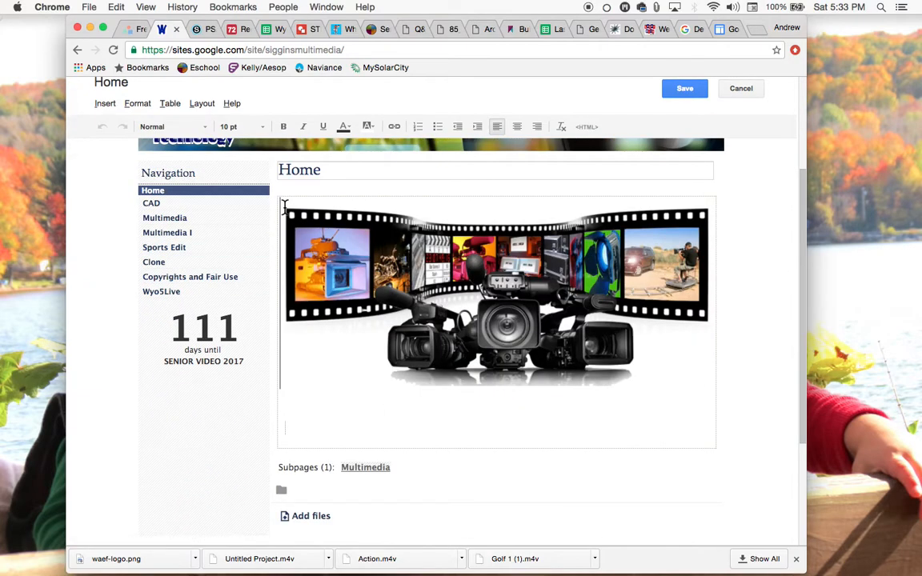
{"action": "scroll", "coordinate": [285, 207], "scroll_direction": "down", "scroll_amount": 3}
{"action": "scroll", "coordinate": [285, 207], "scroll_direction": "up", "scroll_amount": 6}
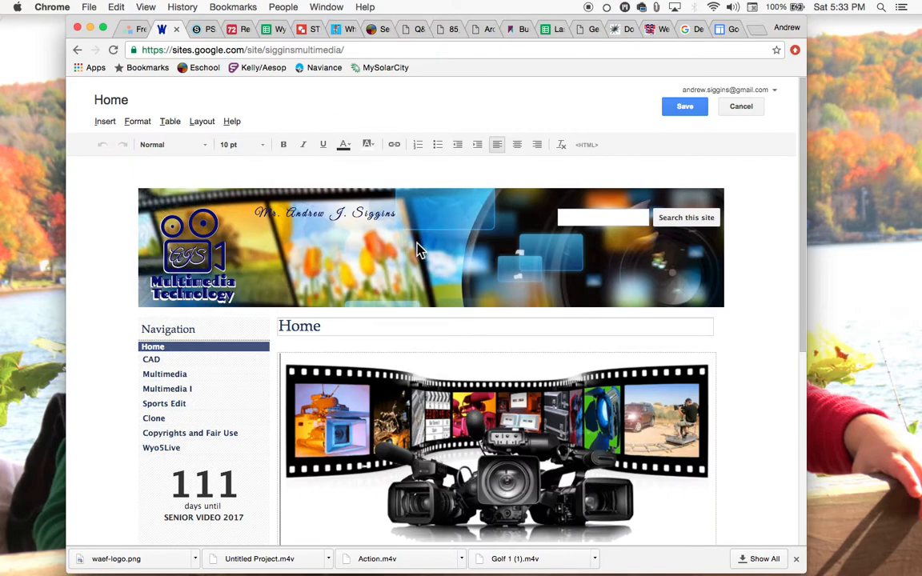
Check the Google Sites list, then open the Student Portfolio window and widen it
{"action": "left_click", "coordinate": [731, 30]}
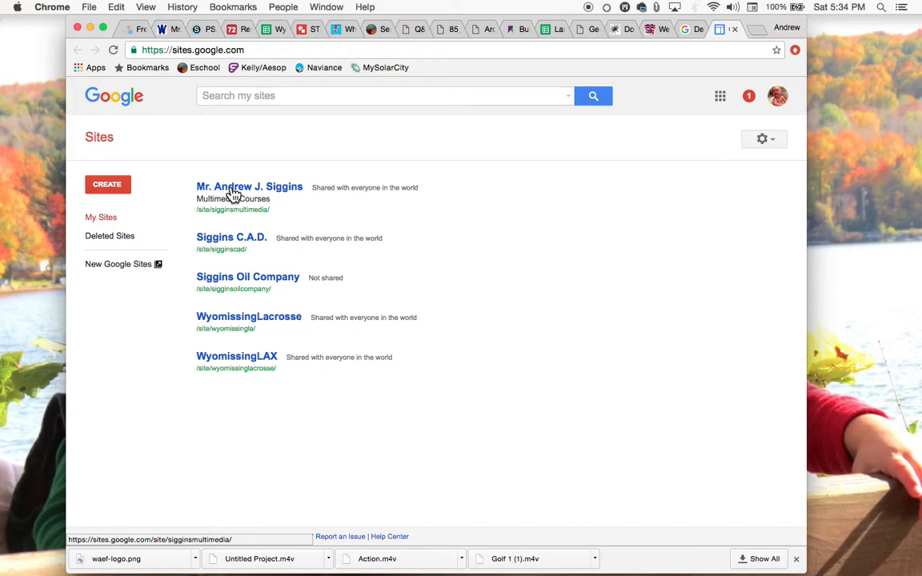
{"action": "left_click", "coordinate": [90, 28]}
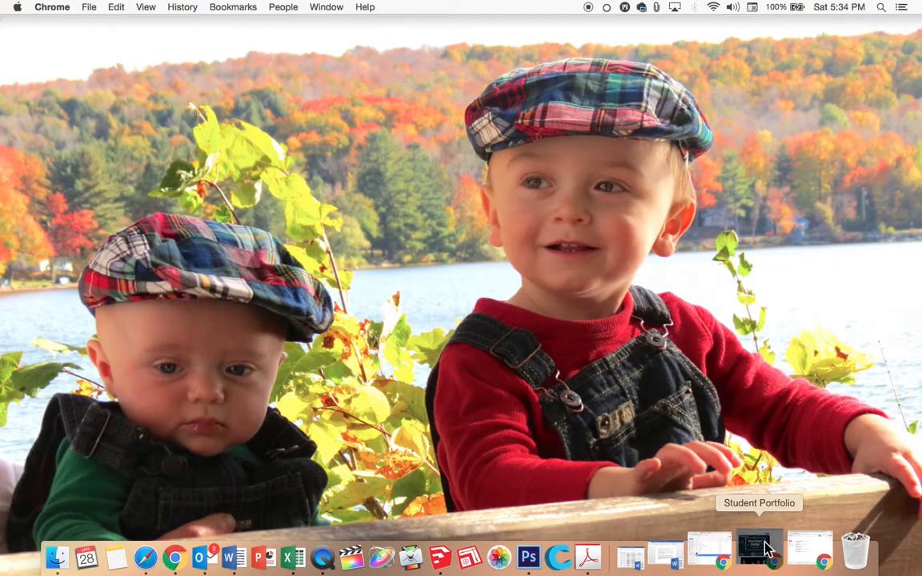
{"action": "left_click", "coordinate": [765, 550]}
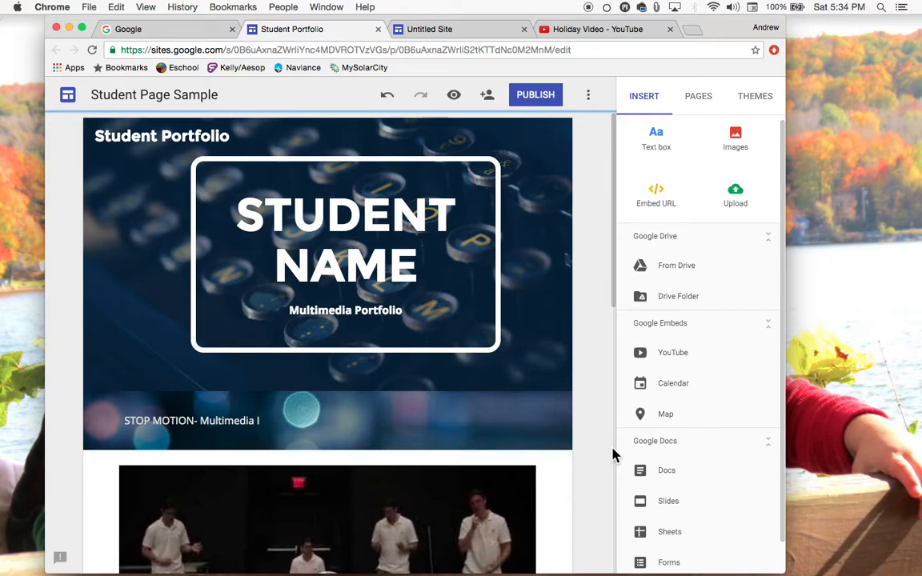
{"action": "left_click_drag", "start_coordinate": [782, 569], "coordinate": [838, 570]}
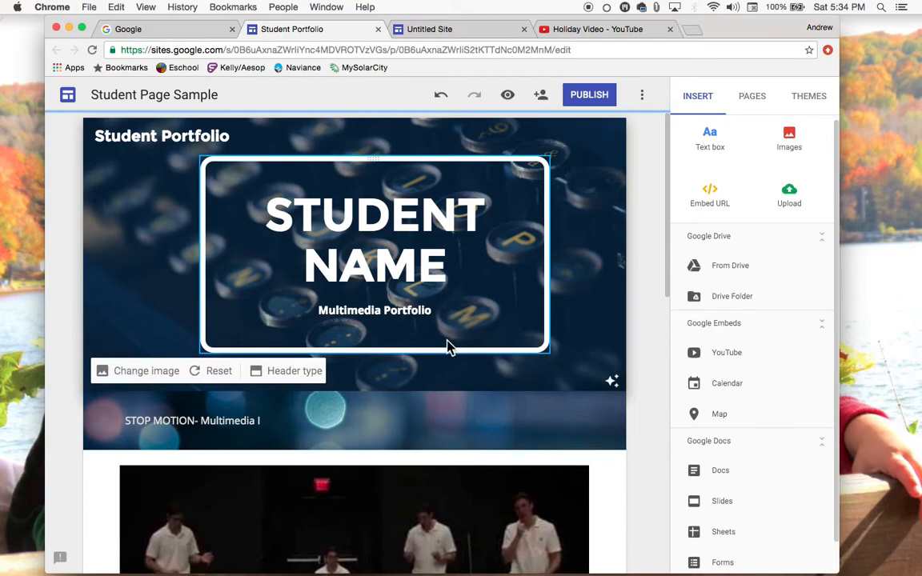
{"action": "scroll", "coordinate": [446, 346], "scroll_direction": "down", "scroll_amount": 5}
{"action": "scroll", "coordinate": [447, 346], "scroll_direction": "up", "scroll_amount": 5}
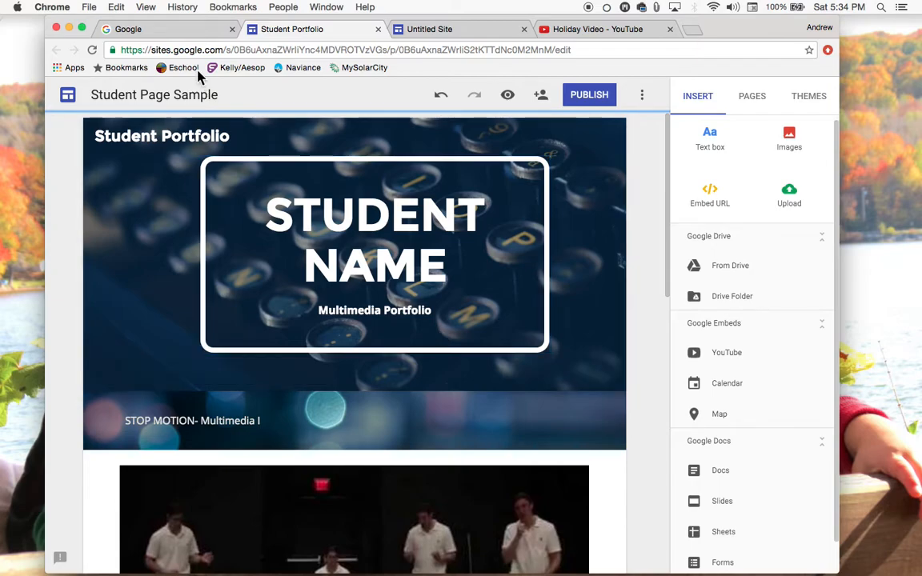
Create a new Google Site from Google Drive's New menu
{"action": "left_click", "coordinate": [181, 32]}
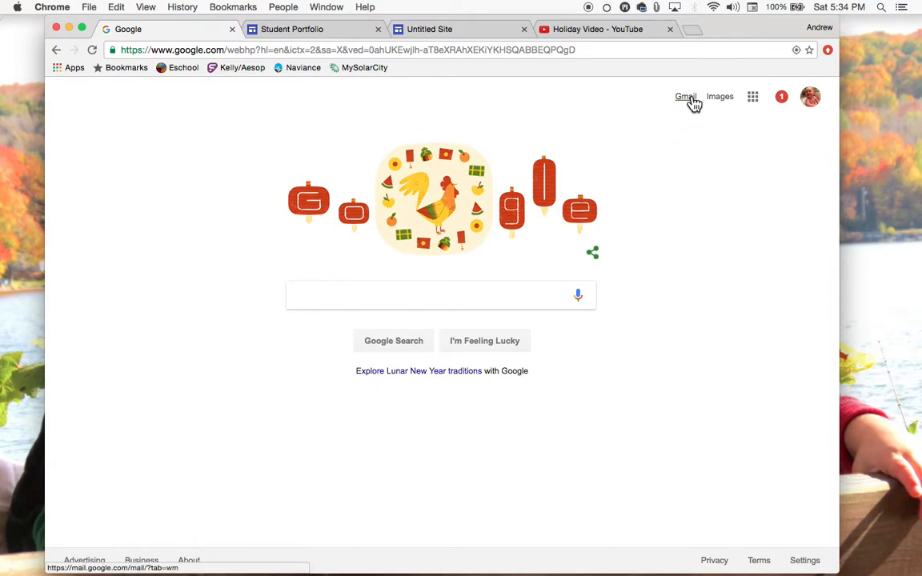
{"action": "left_click", "coordinate": [756, 102]}
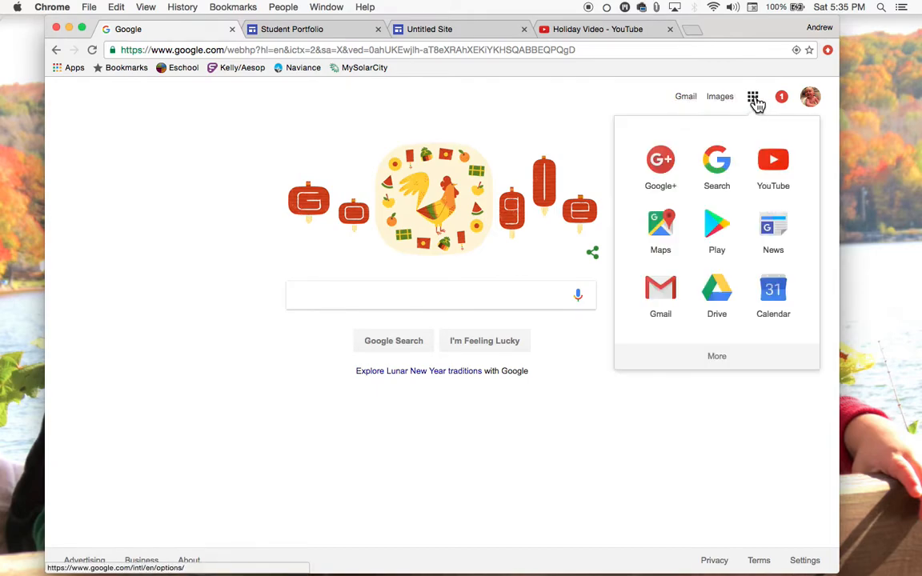
{"action": "left_click", "coordinate": [717, 298]}
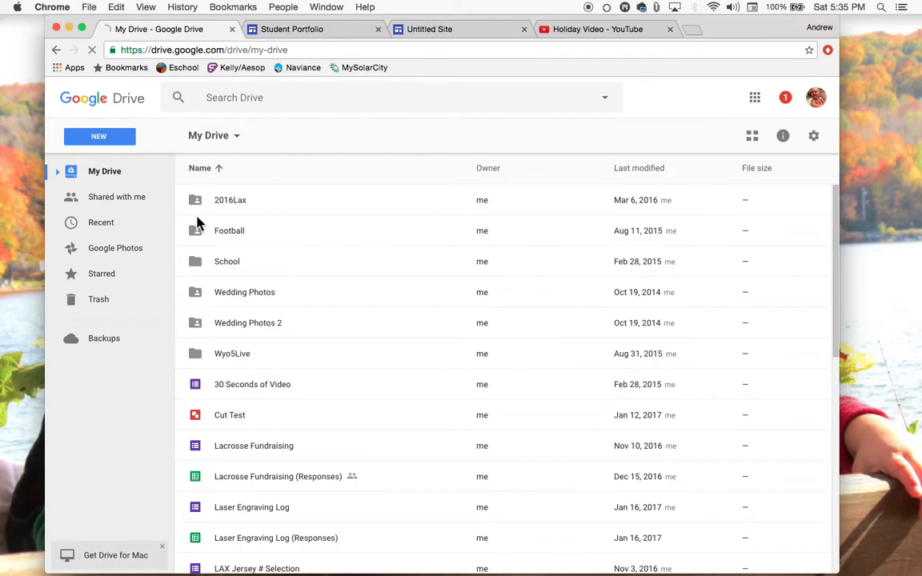
{"action": "left_click", "coordinate": [117, 141]}
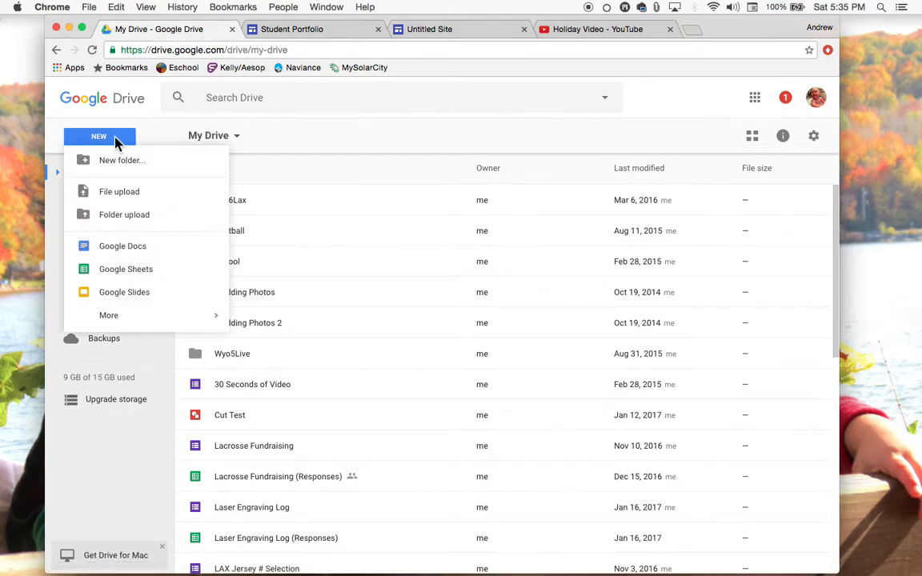
{"action": "mouse_move", "coordinate": [129, 321]}
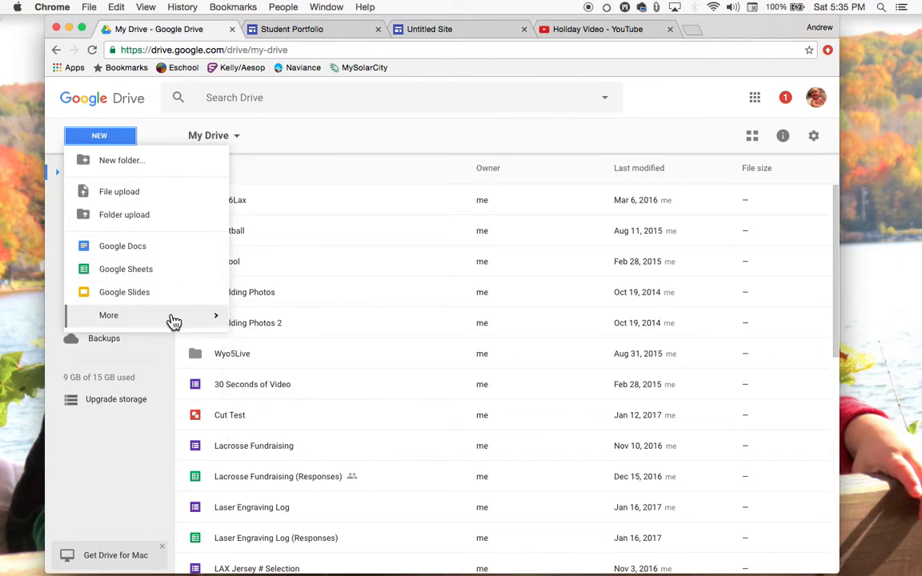
{"action": "mouse_move", "coordinate": [195, 321]}
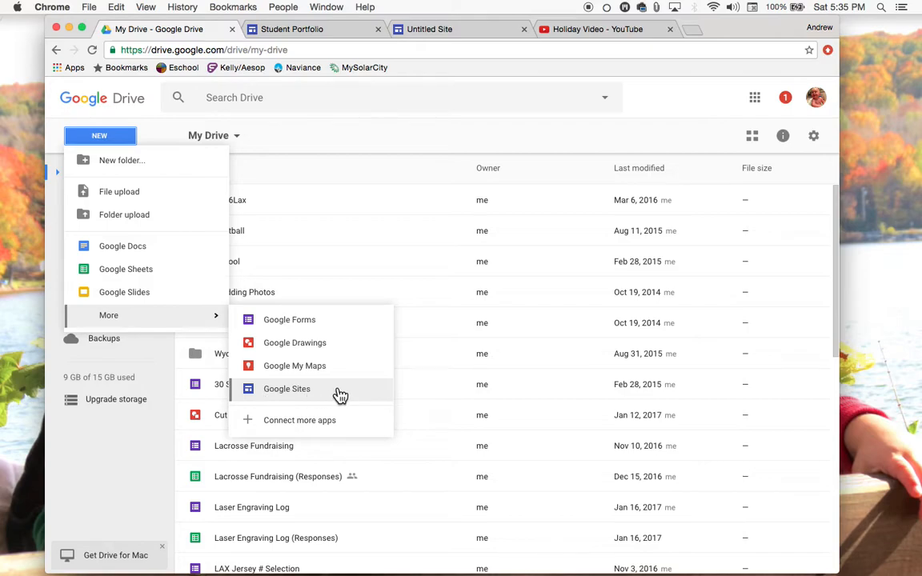
{"action": "left_click", "coordinate": [278, 394]}
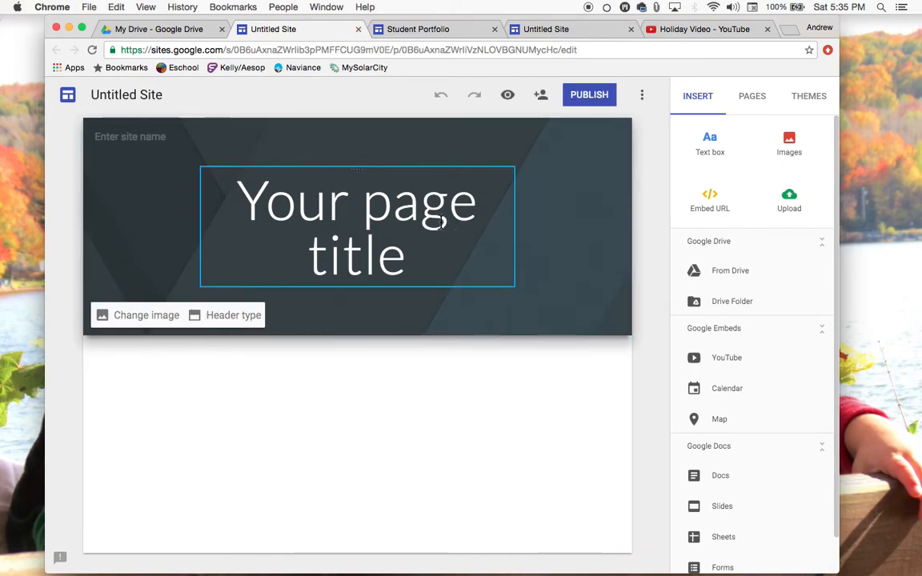
Close both Untitled Site tabs and return to the Student Portfolio site editor
{"action": "left_click", "coordinate": [358, 29]}
{"action": "left_click", "coordinate": [414, 32]}
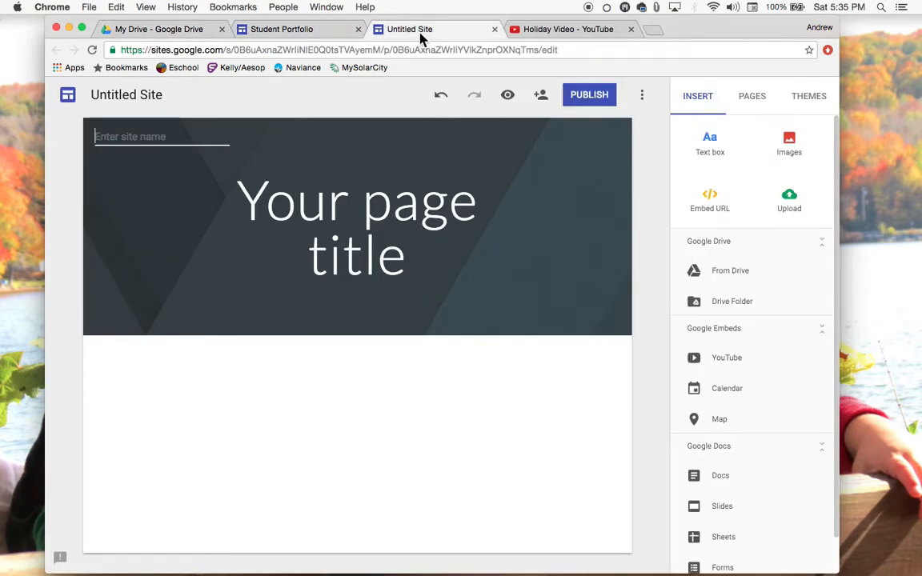
{"action": "left_click", "coordinate": [494, 29]}
{"action": "left_click", "coordinate": [319, 31]}
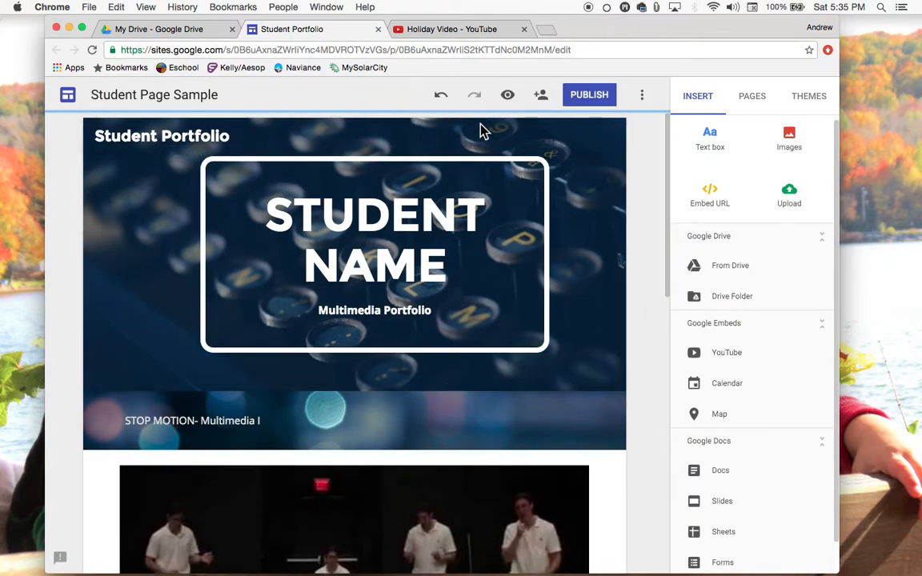
{"action": "scroll", "coordinate": [429, 433], "scroll_direction": "down", "scroll_amount": 3}
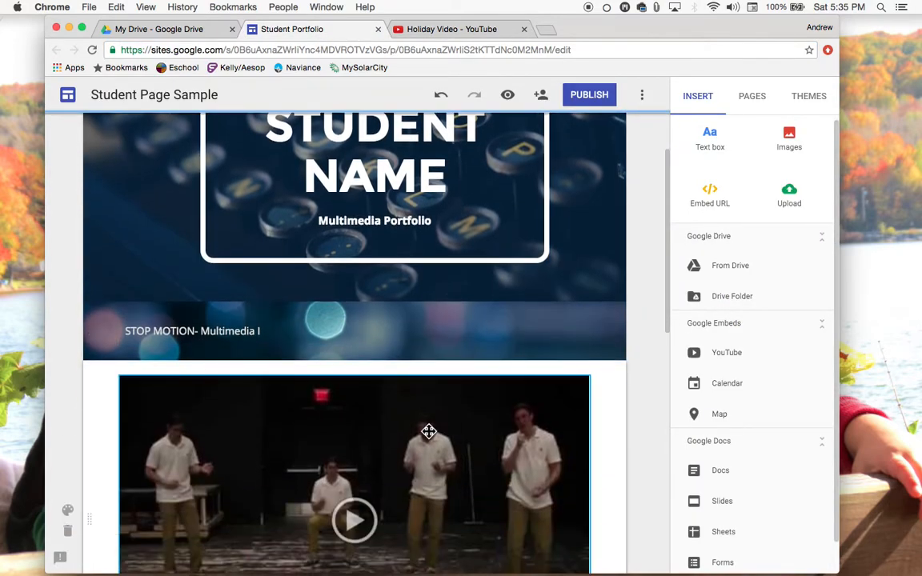
{"action": "scroll", "coordinate": [429, 433], "scroll_direction": "down", "scroll_amount": 5}
{"action": "scroll", "coordinate": [429, 433], "scroll_direction": "up", "scroll_amount": 7}
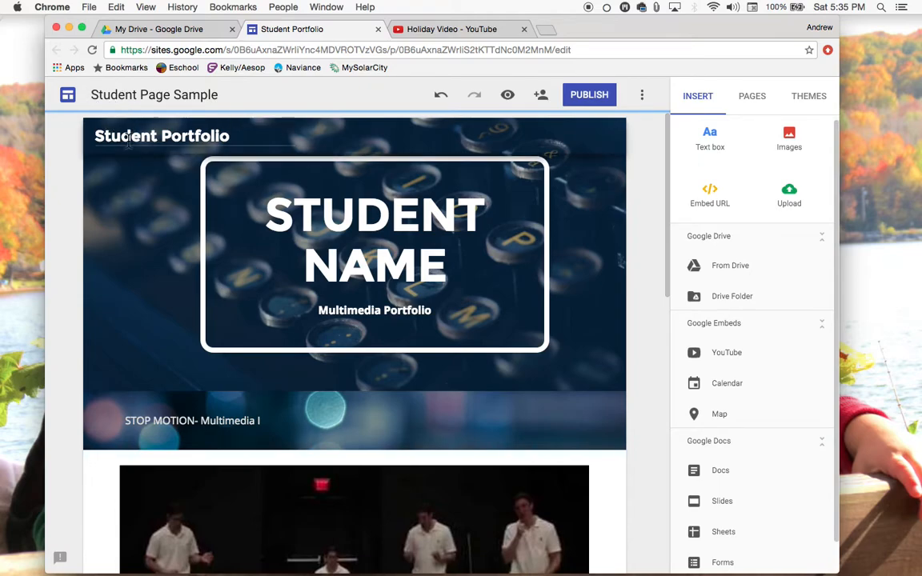
Select the site document name, the header and its subtitle to inspect them
{"action": "left_click", "coordinate": [192, 94]}
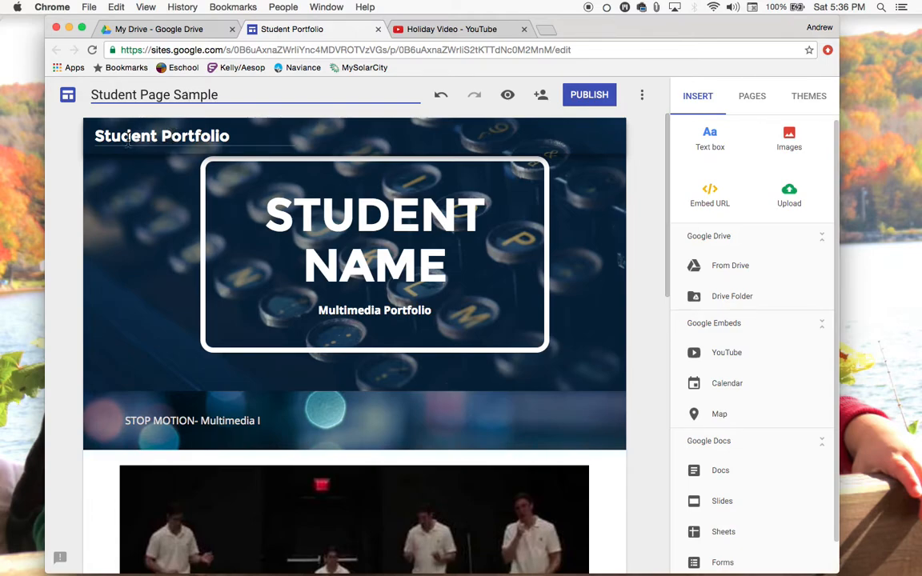
{"action": "left_click", "coordinate": [237, 161]}
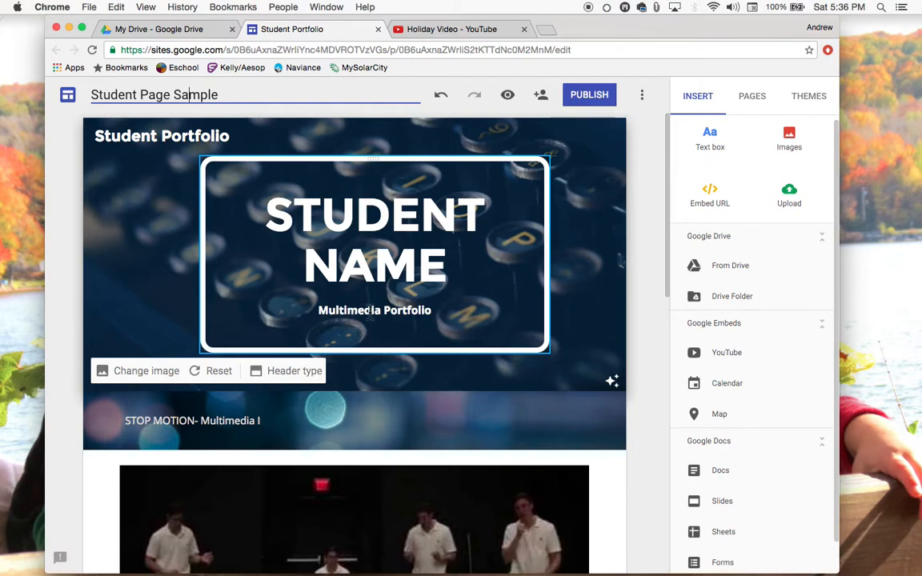
{"action": "left_click", "coordinate": [370, 312]}
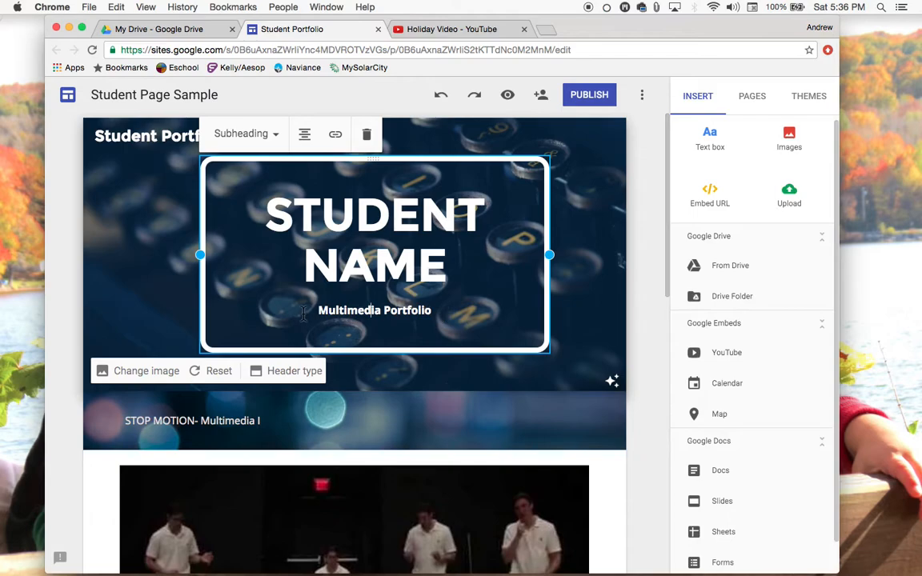
Switch the STUDENT NAME title to Heading style and back to Title
{"action": "left_click", "coordinate": [393, 213]}
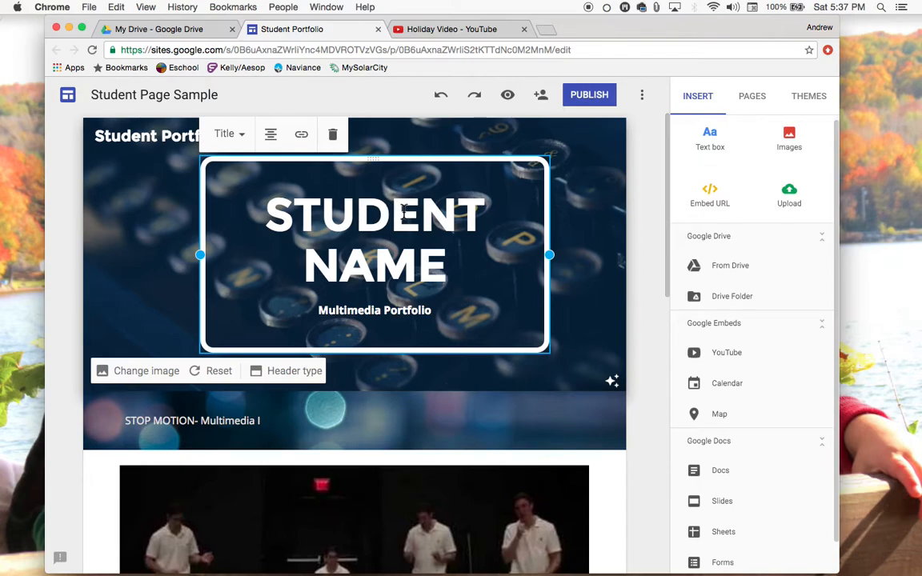
{"action": "left_click", "coordinate": [243, 139]}
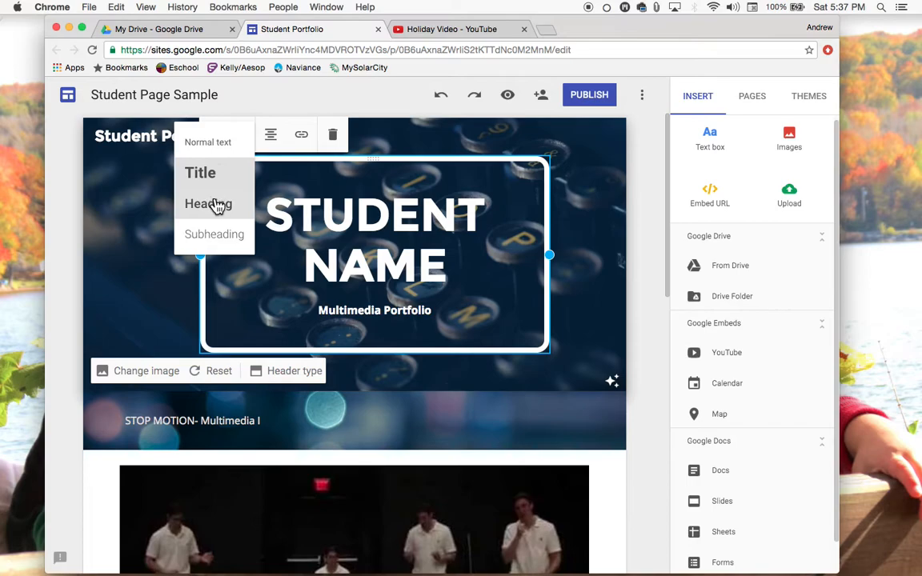
{"action": "left_click", "coordinate": [216, 204]}
{"action": "left_click", "coordinate": [258, 151]}
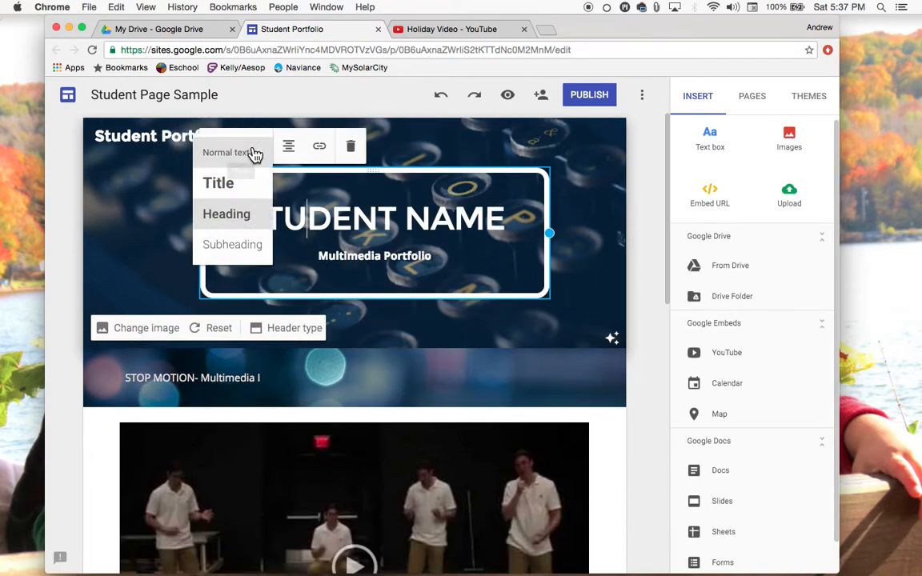
{"action": "left_click", "coordinate": [224, 186]}
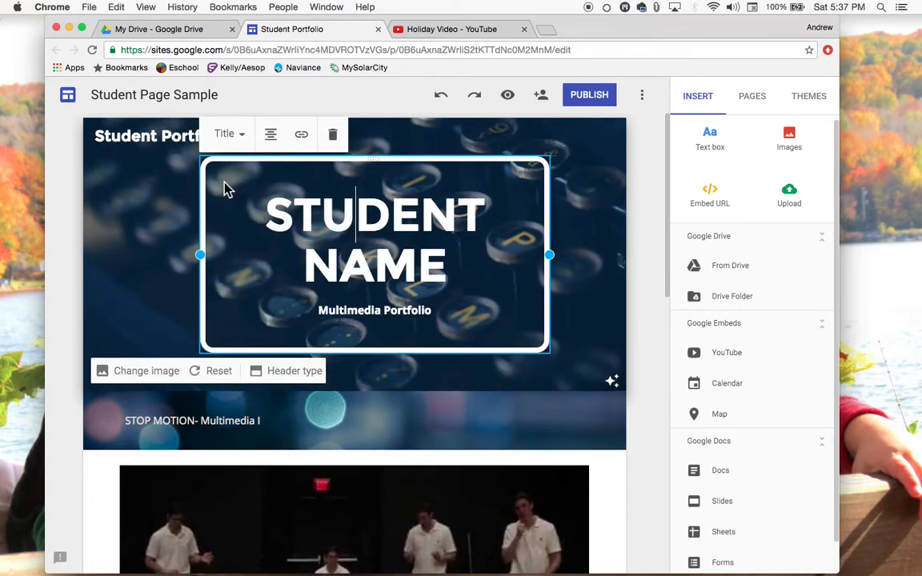
Set the Multimedia Portfolio subtitle to Subheading style with justified alignment
{"action": "left_click", "coordinate": [246, 138]}
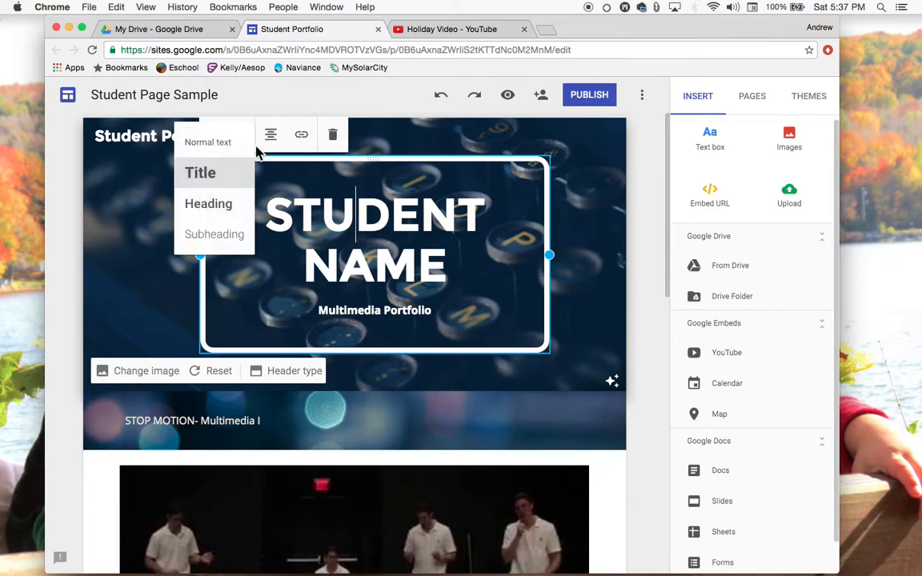
{"action": "left_click", "coordinate": [385, 313]}
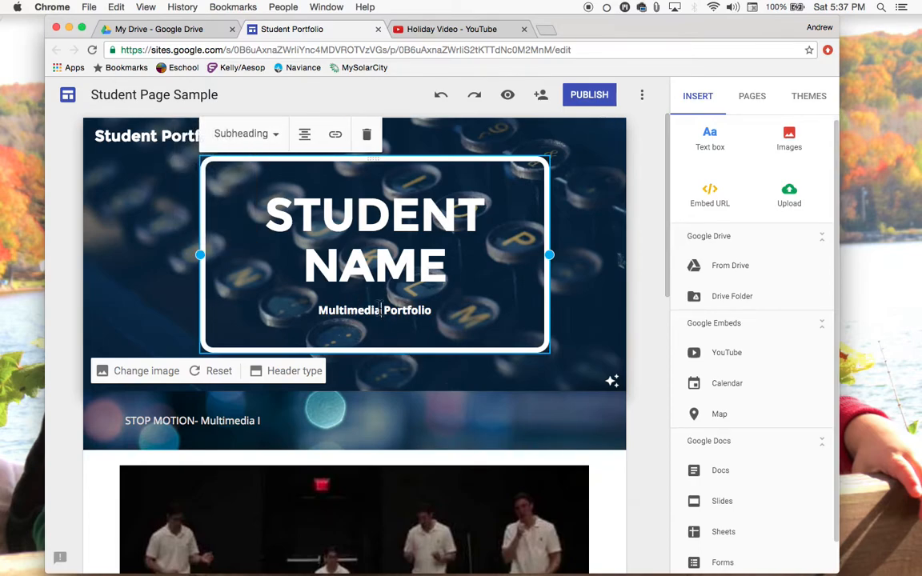
{"action": "left_click", "coordinate": [276, 140]}
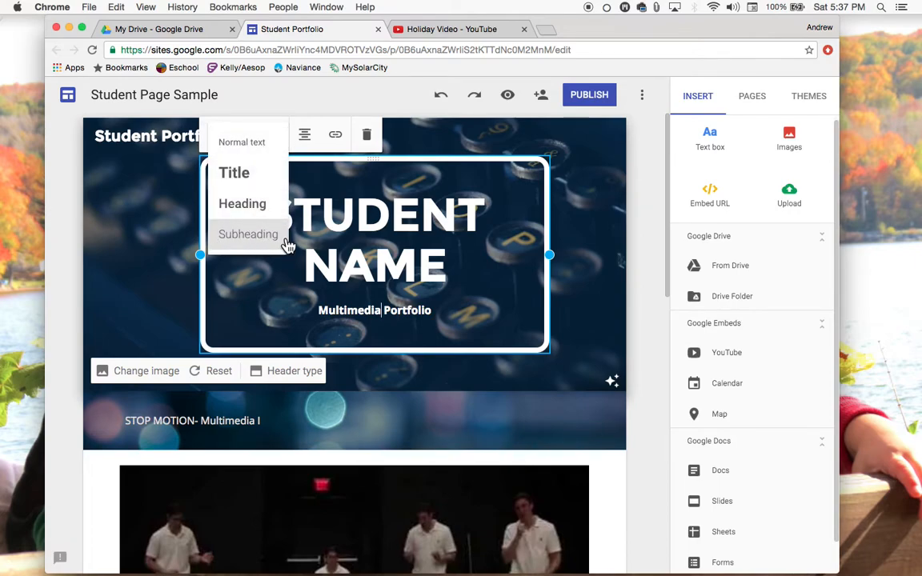
{"action": "left_click", "coordinate": [284, 237]}
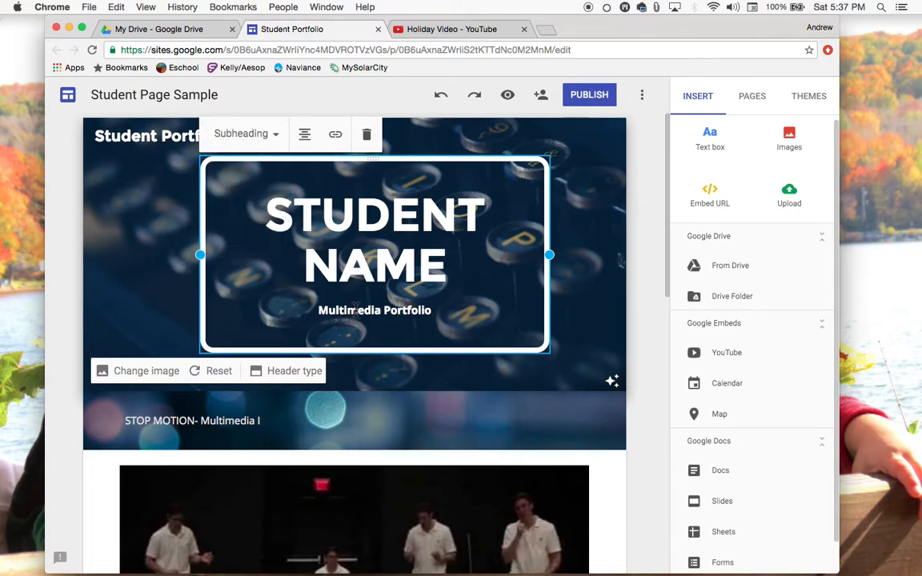
{"action": "left_click", "coordinate": [304, 135]}
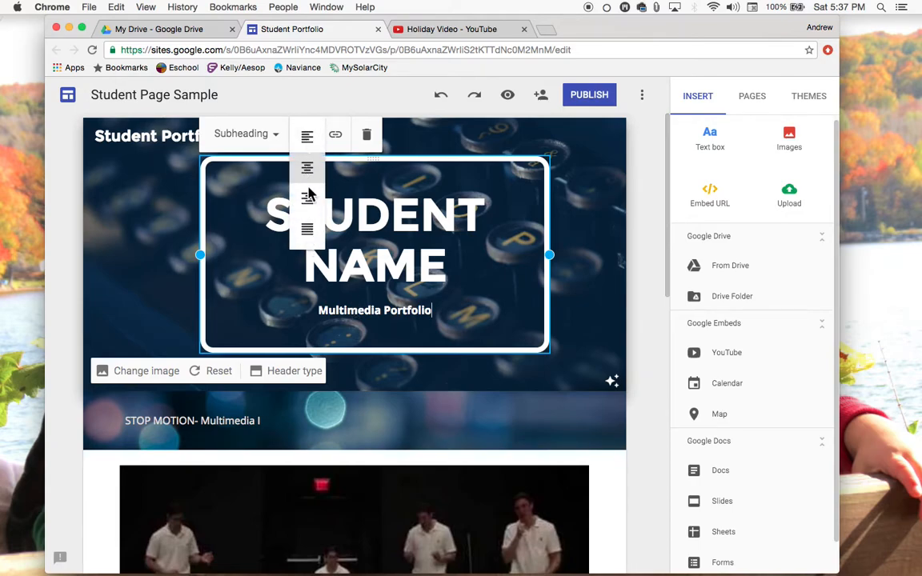
{"action": "left_click", "coordinate": [307, 230]}
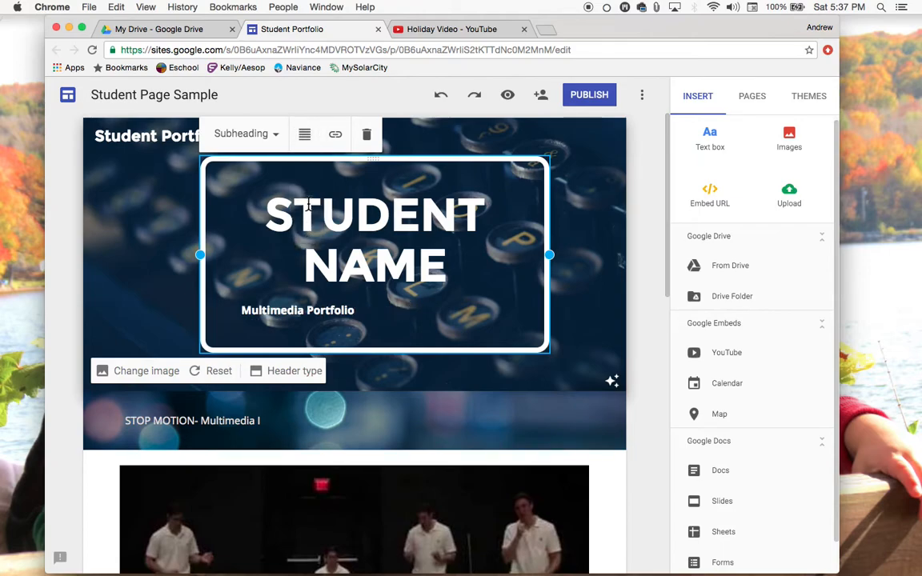
Center-align the Multimedia Portfolio subtitle and deselect the header text box
{"action": "left_click", "coordinate": [305, 136]}
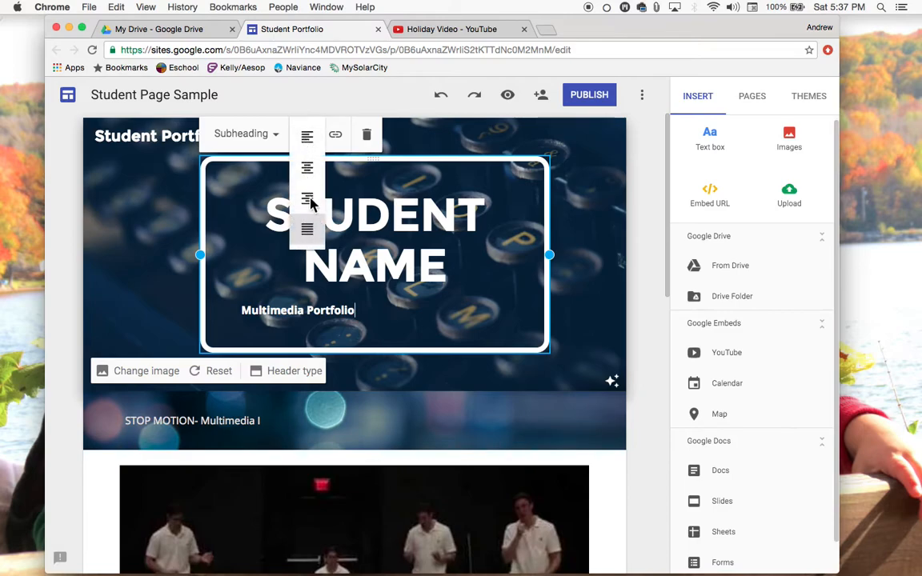
{"action": "left_click", "coordinate": [307, 169]}
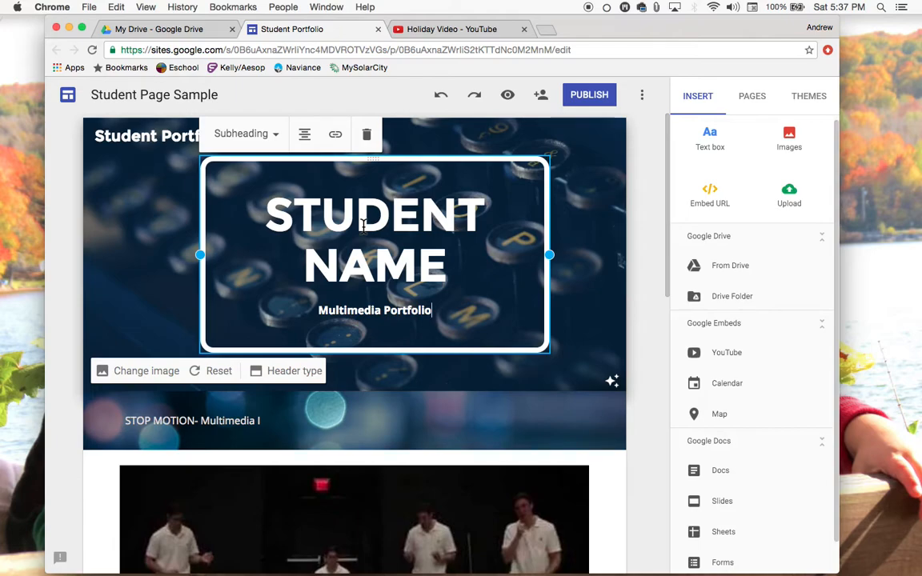
{"action": "left_click", "coordinate": [591, 261]}
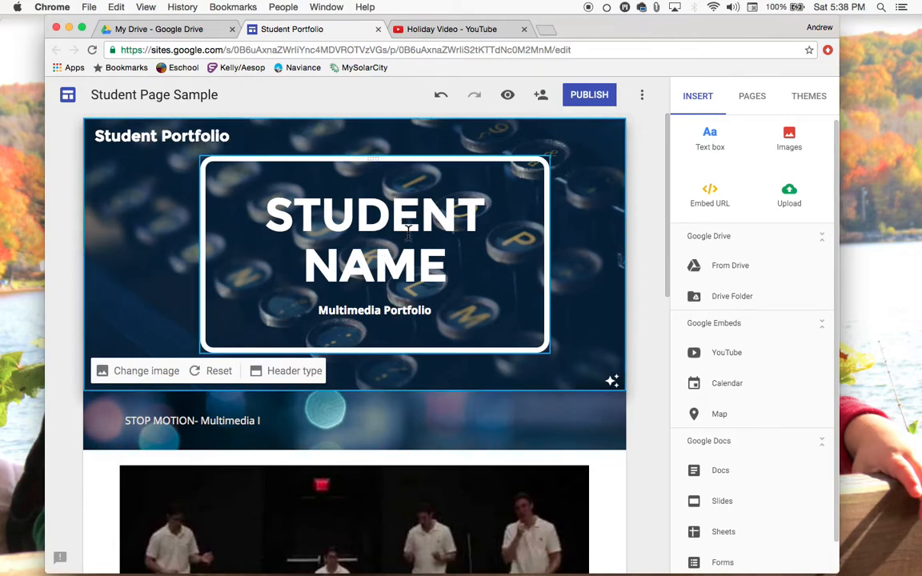
Open the header's Change image dialog and browse the gallery background images
{"action": "left_click", "coordinate": [382, 231]}
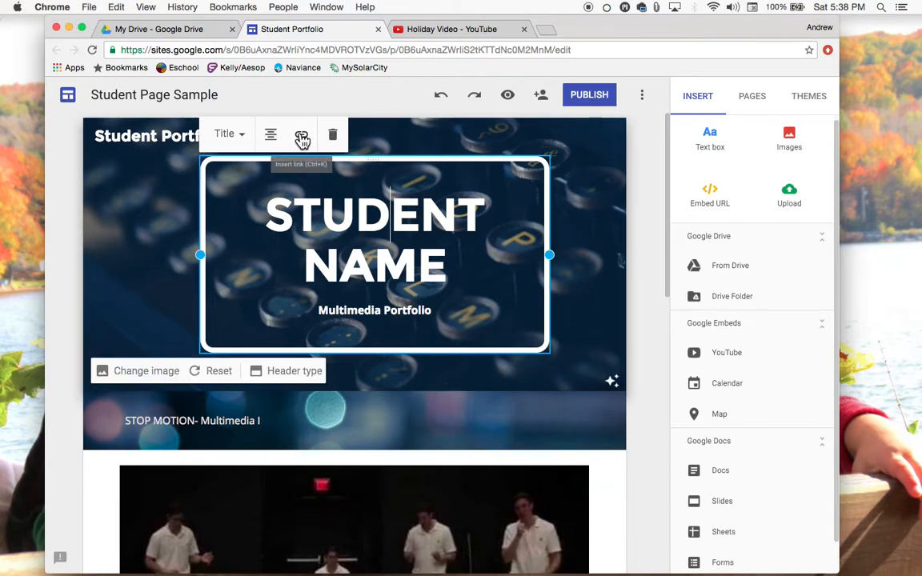
{"action": "left_click", "coordinate": [593, 254]}
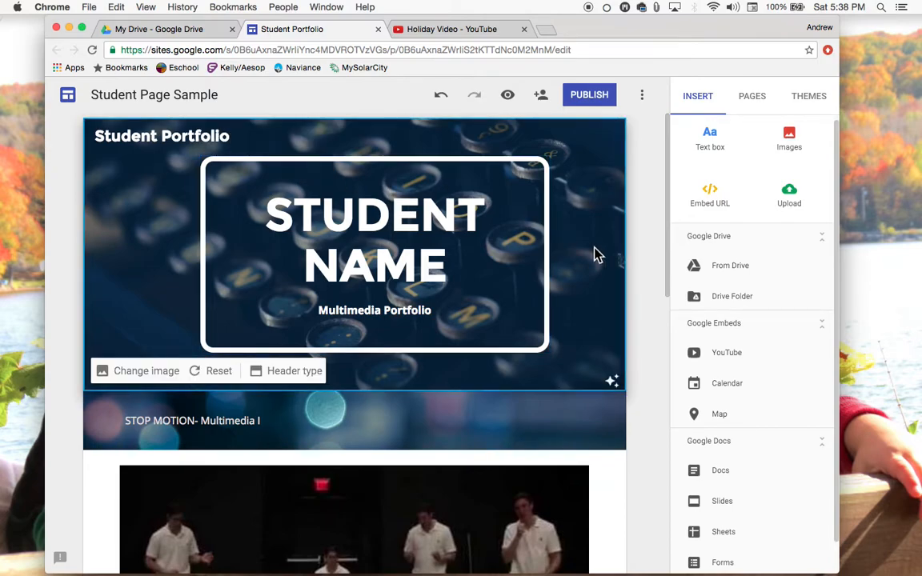
{"action": "scroll", "coordinate": [336, 276], "scroll_direction": "down", "scroll_amount": 2}
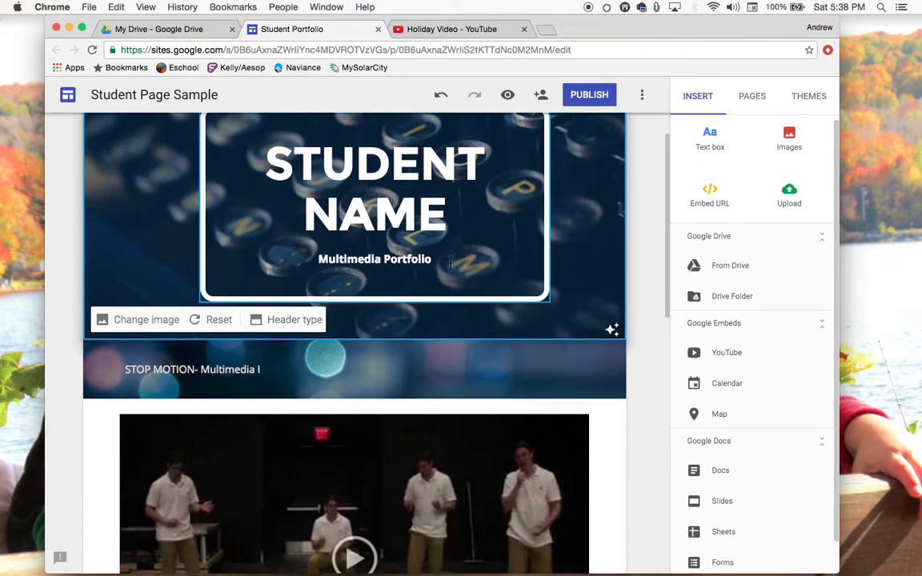
{"action": "left_click", "coordinate": [141, 321]}
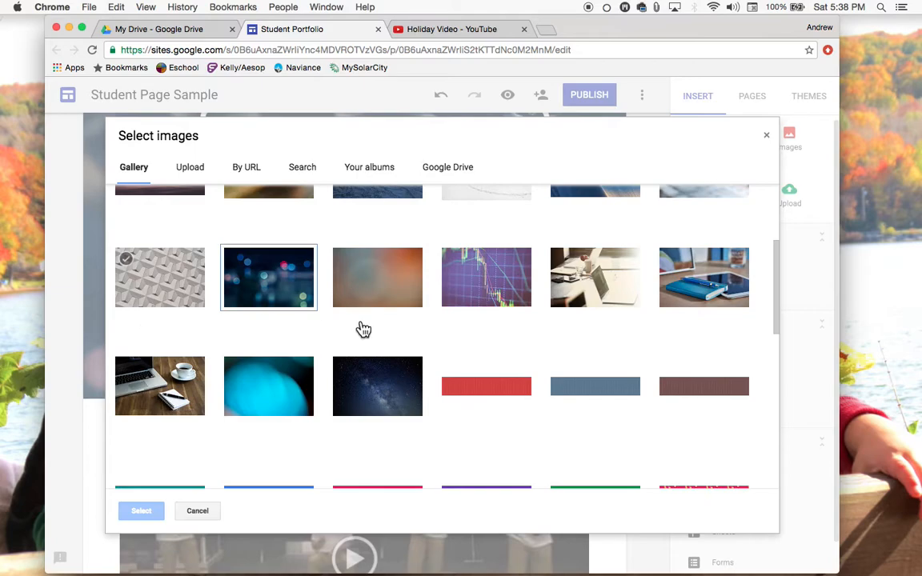
{"action": "scroll", "coordinate": [359, 390], "scroll_direction": "down", "scroll_amount": 1}
{"action": "scroll", "coordinate": [359, 390], "scroll_direction": "up", "scroll_amount": 5}
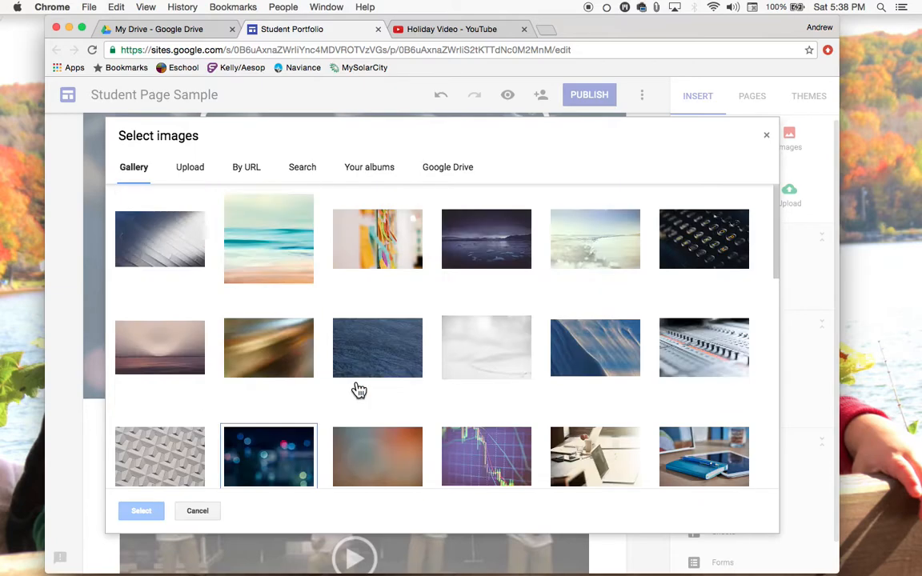
{"action": "scroll", "coordinate": [358, 390], "scroll_direction": "down", "scroll_amount": 2}
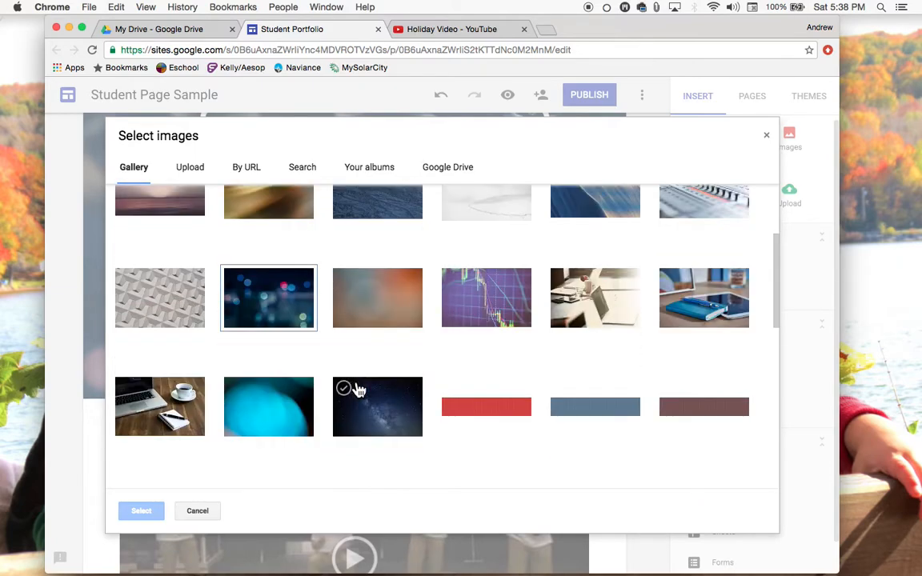
{"action": "scroll", "coordinate": [354, 390], "scroll_direction": "down", "scroll_amount": 5}
{"action": "left_click", "coordinate": [189, 168]}
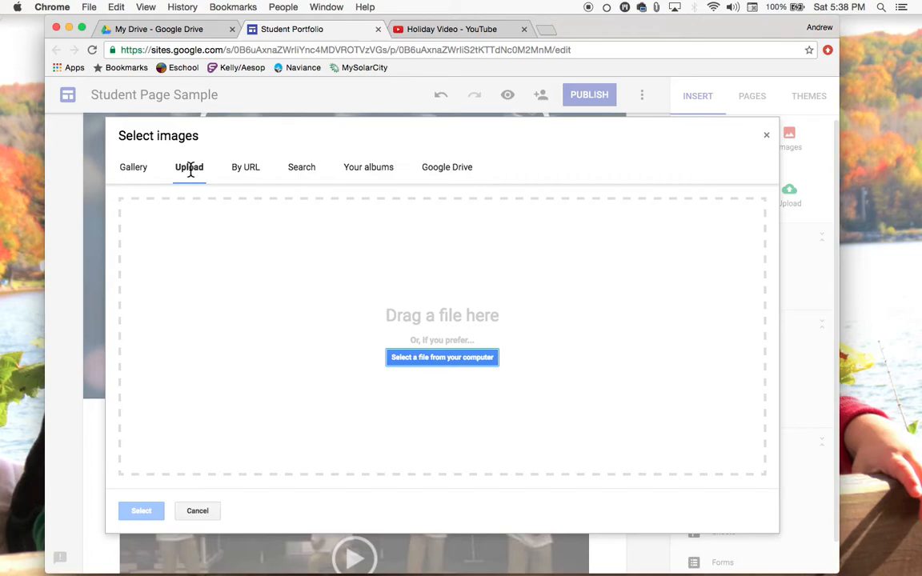
Browse the Upload, By URL, Search, Your albums and Google Drive image sources, then cancel the dialog
{"action": "left_click", "coordinate": [253, 166]}
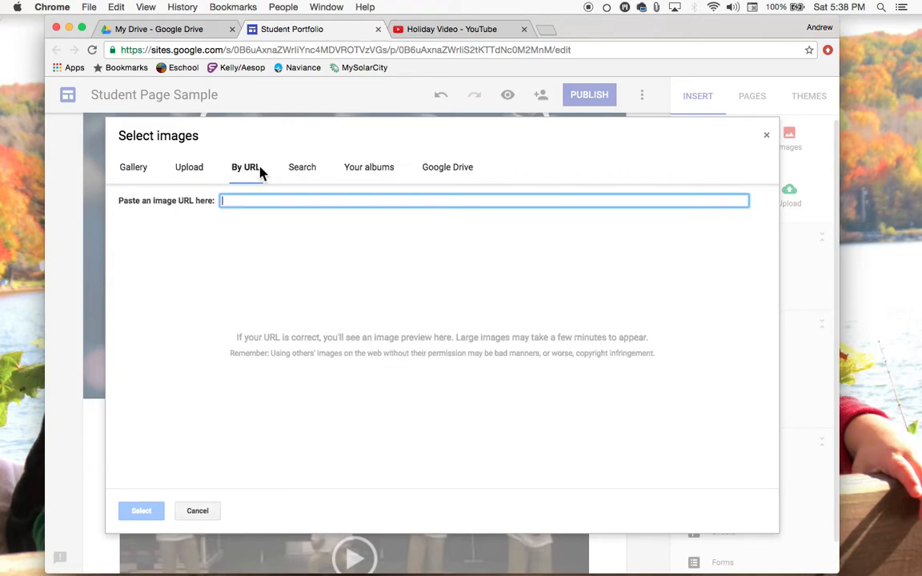
{"action": "left_click", "coordinate": [294, 172]}
{"action": "left_click", "coordinate": [382, 171]}
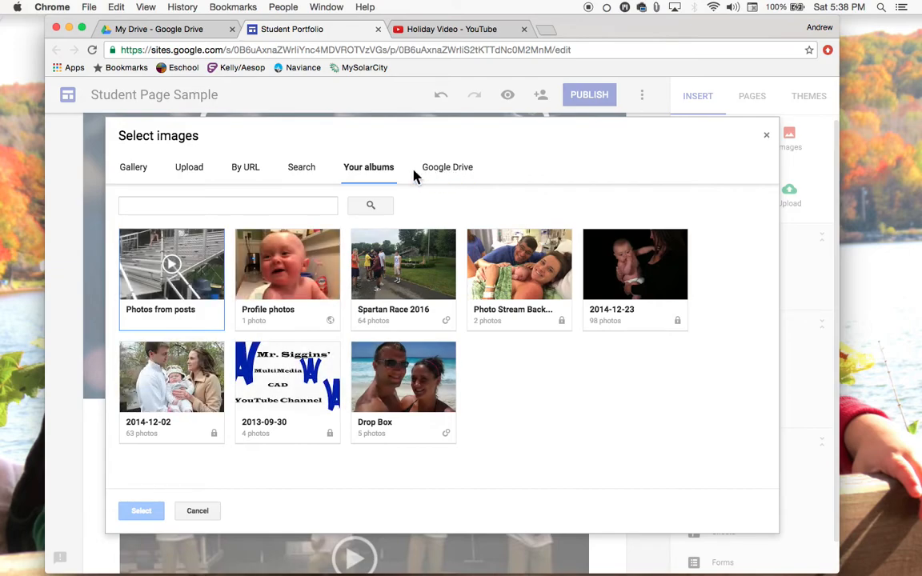
{"action": "left_click", "coordinate": [439, 172]}
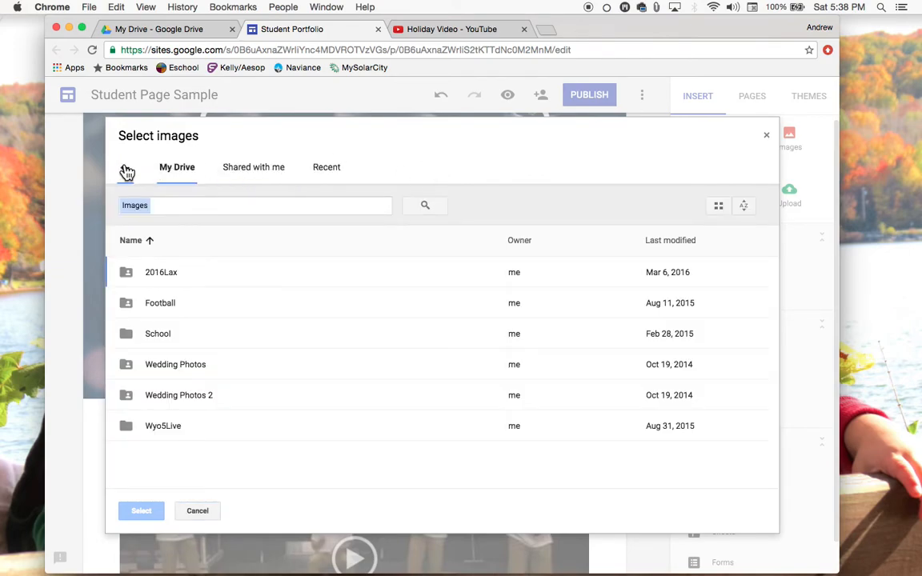
{"action": "left_click", "coordinate": [128, 173]}
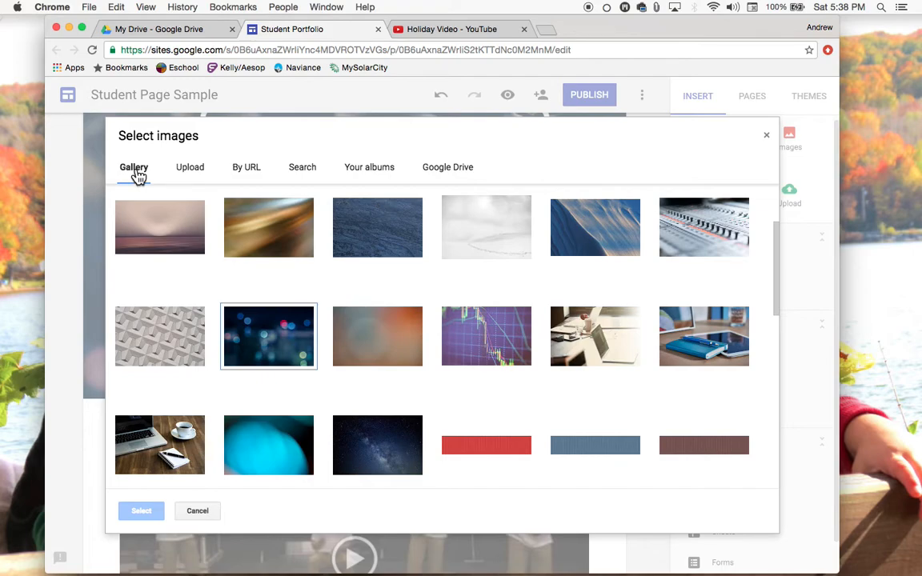
{"action": "left_click", "coordinate": [197, 512]}
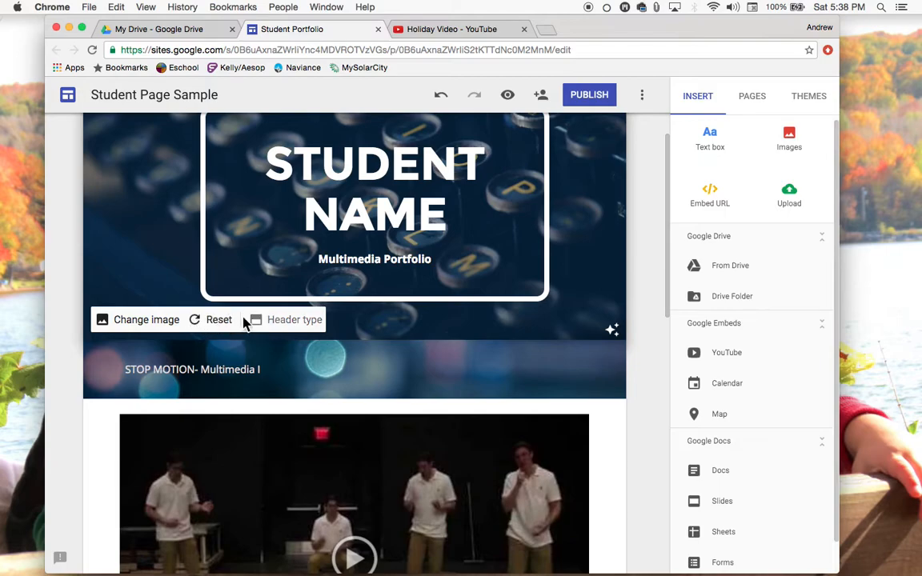
Try the Large banner, Banner and Title only header types, ending on Banner
{"action": "left_click", "coordinate": [285, 321]}
{"action": "left_click", "coordinate": [133, 315]}
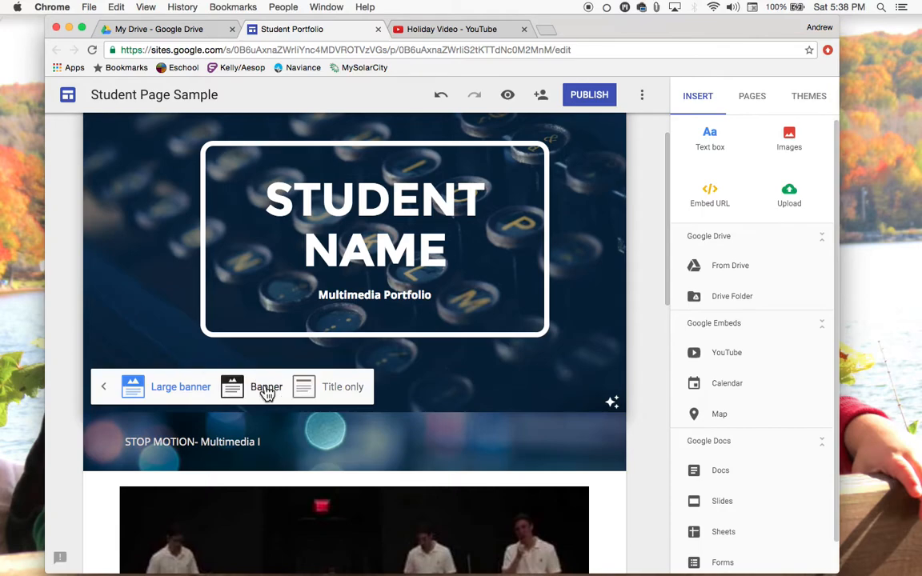
{"action": "left_click", "coordinate": [264, 392]}
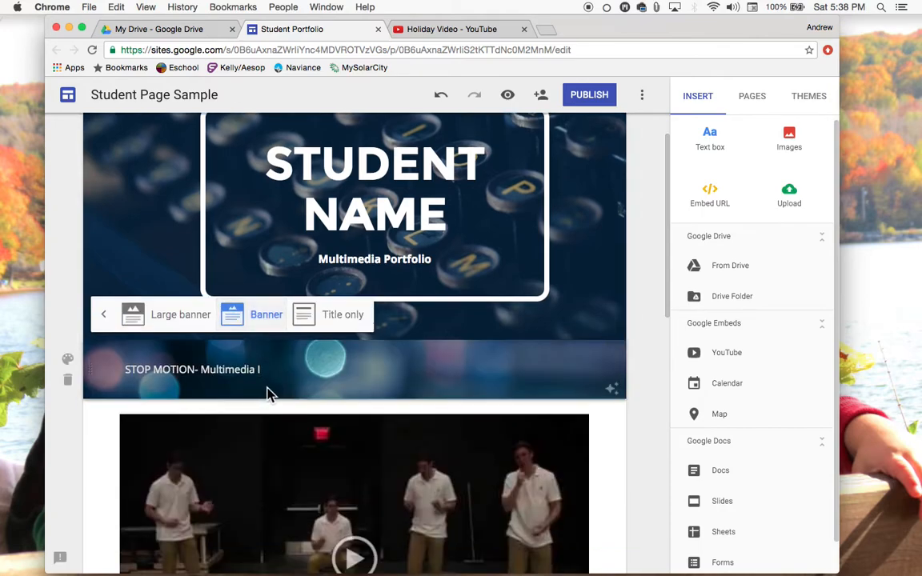
{"action": "left_click", "coordinate": [339, 317]}
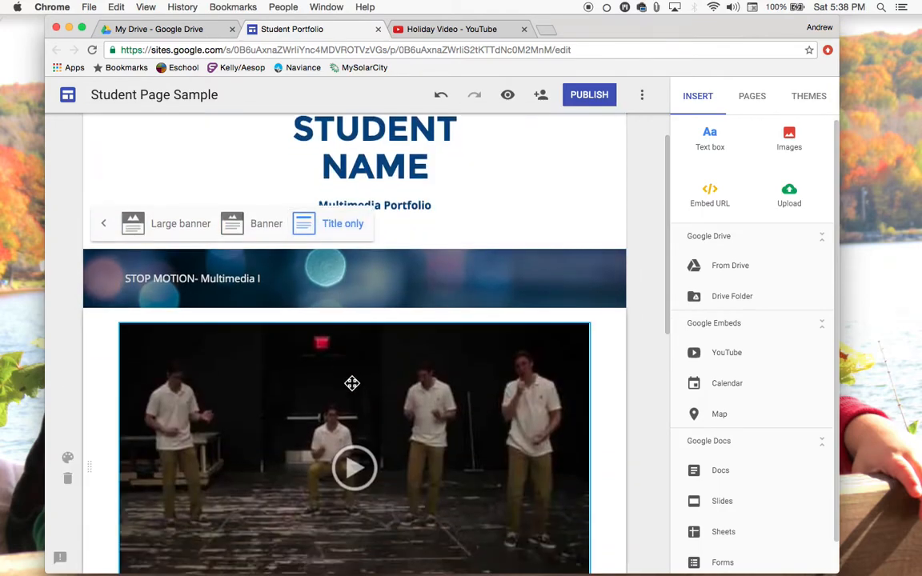
{"action": "scroll", "coordinate": [352, 382], "scroll_direction": "up", "scroll_amount": 2}
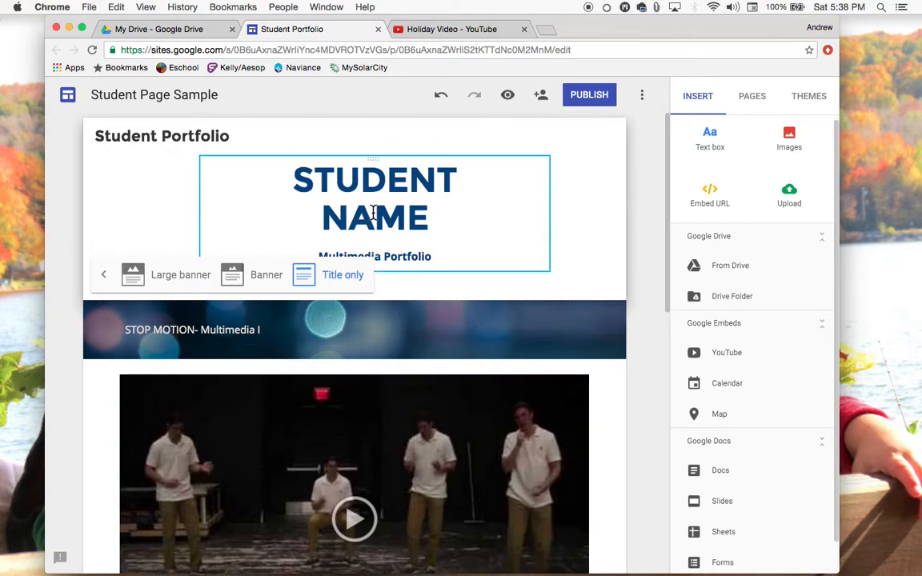
{"action": "left_click", "coordinate": [233, 278]}
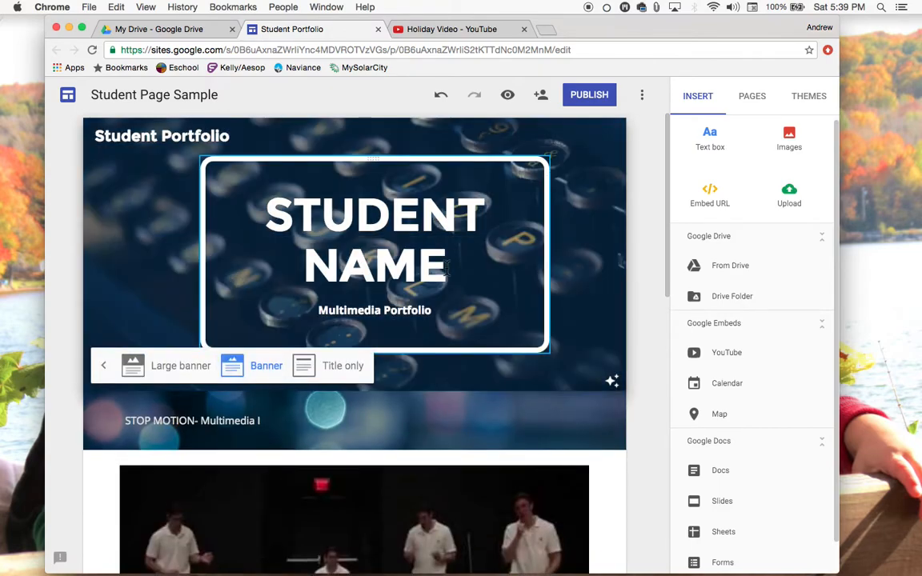
{"action": "scroll", "coordinate": [450, 269], "scroll_direction": "down", "scroll_amount": 1}
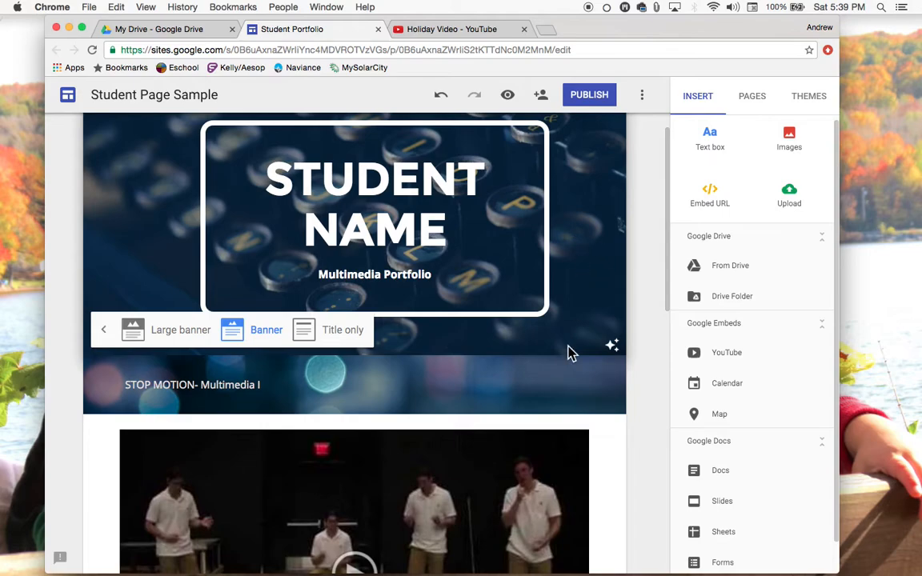
{"action": "scroll", "coordinate": [571, 352], "scroll_direction": "up", "scroll_amount": 1}
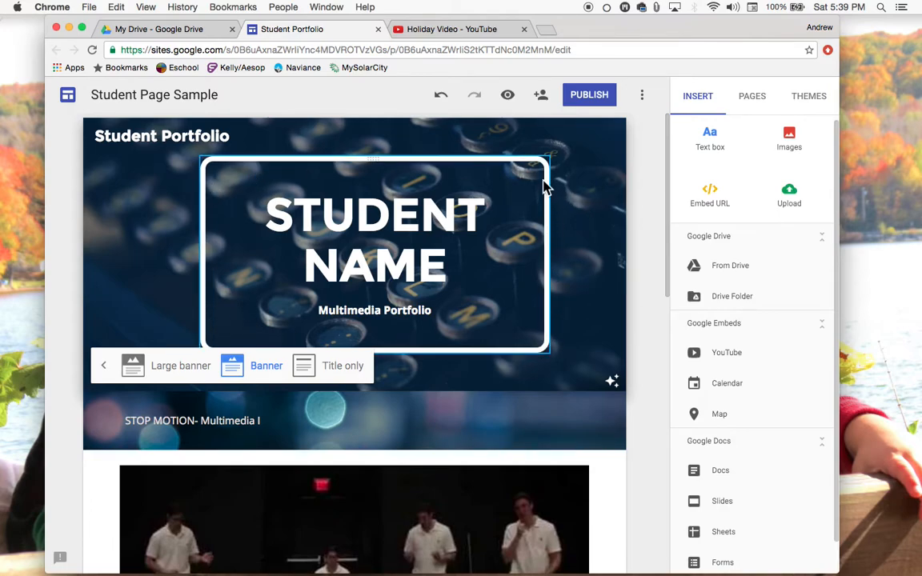
Preview the Simple and Aristotle themes, then reselect the Diplomat theme
{"action": "left_click", "coordinate": [810, 98]}
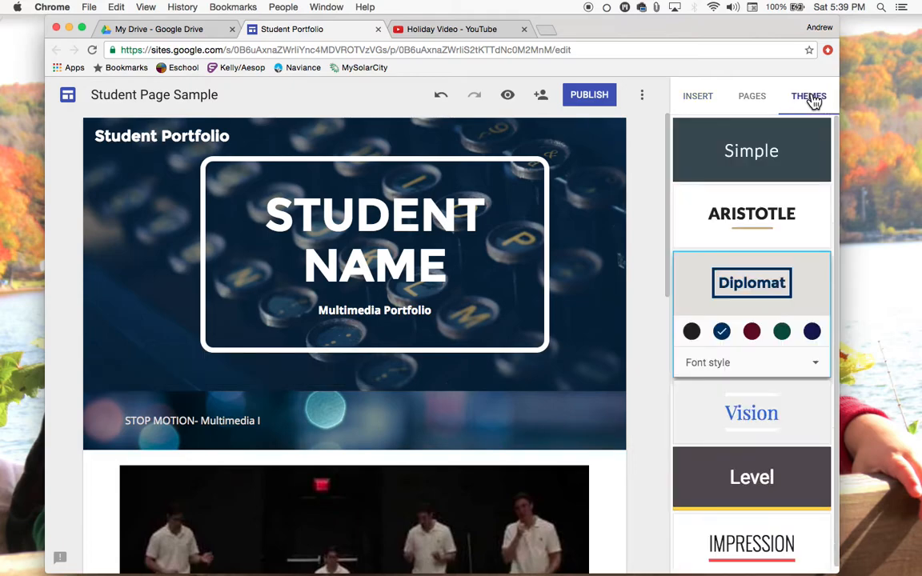
{"action": "left_click", "coordinate": [775, 150]}
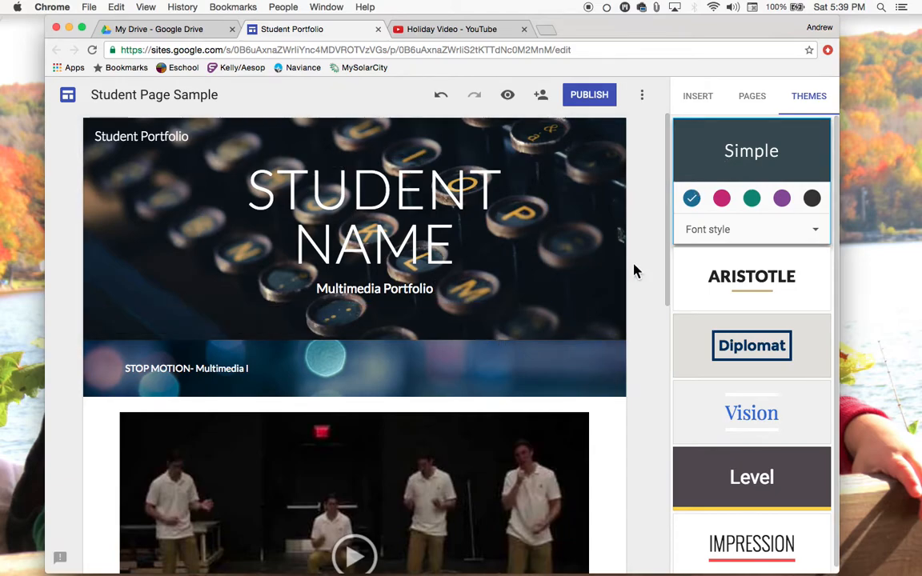
{"action": "left_click", "coordinate": [733, 285]}
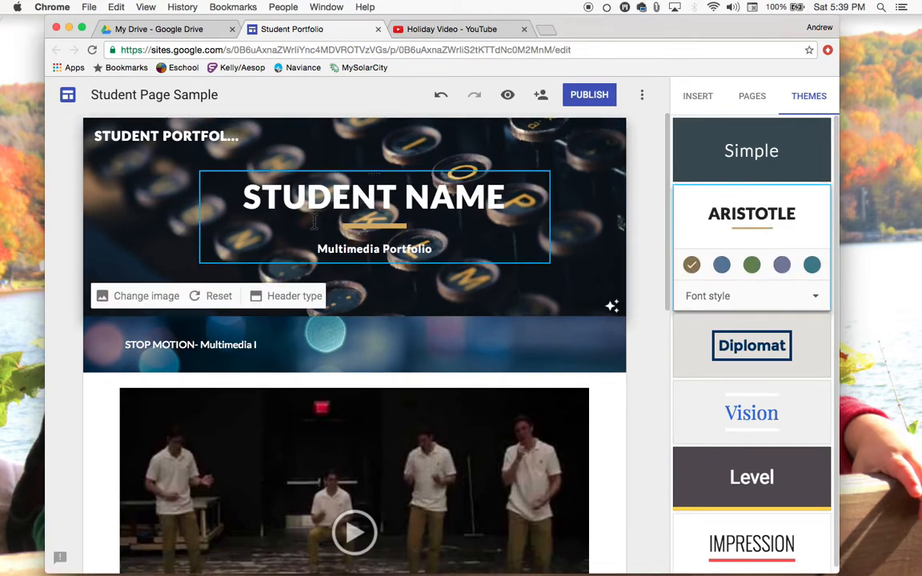
{"action": "left_click", "coordinate": [763, 358]}
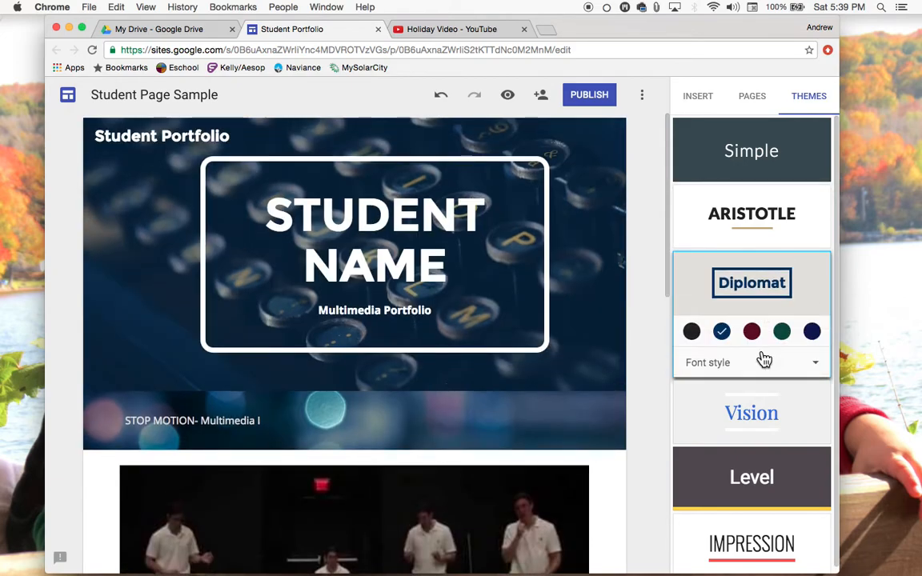
Set the Diplomat theme's font style to Classic after trying the Light and Heavy styles
{"action": "left_click", "coordinate": [765, 367]}
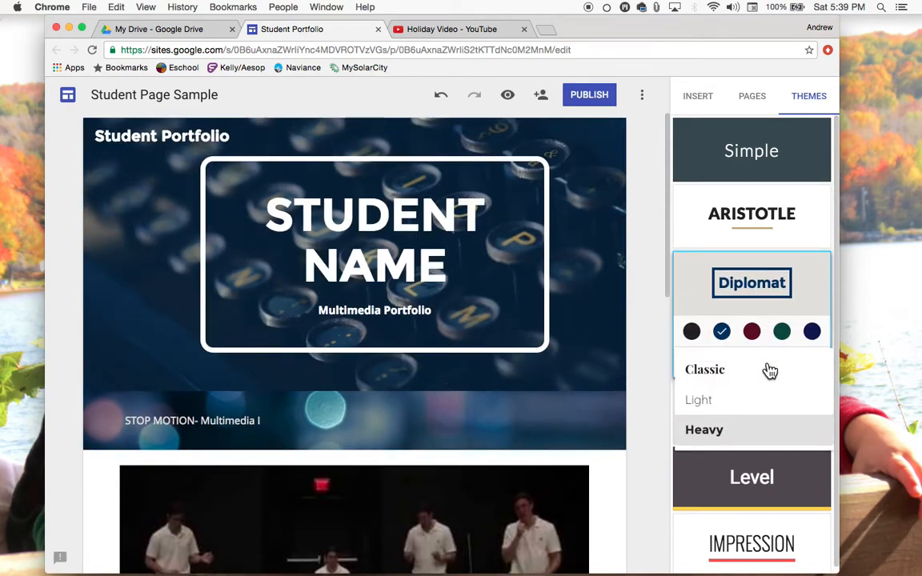
{"action": "left_click", "coordinate": [722, 381]}
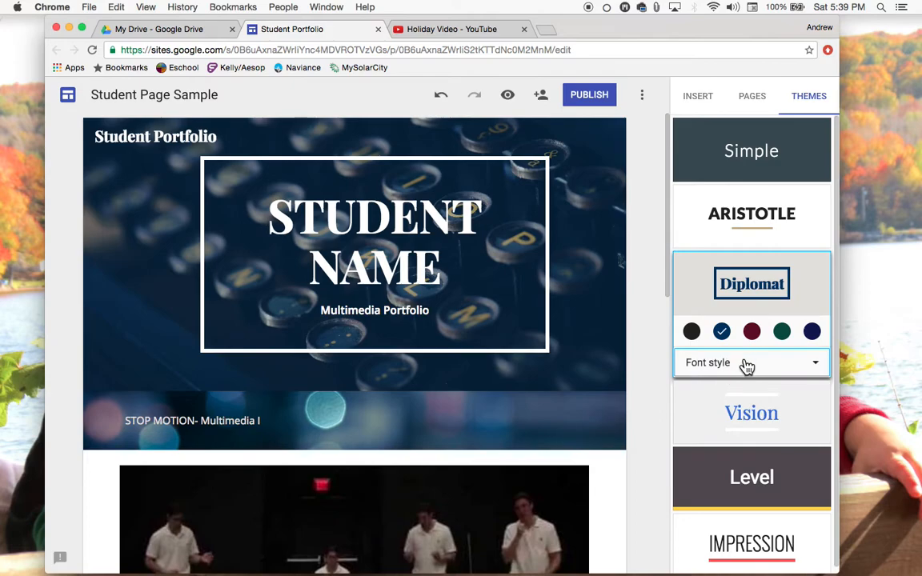
{"action": "left_click", "coordinate": [746, 367]}
{"action": "left_click", "coordinate": [724, 401]}
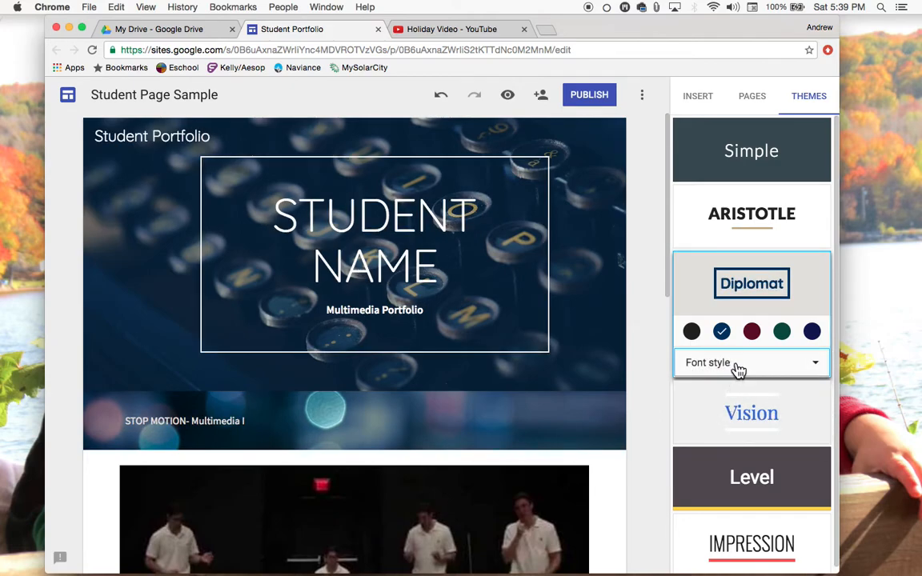
{"action": "left_click", "coordinate": [739, 367]}
{"action": "left_click", "coordinate": [719, 432]}
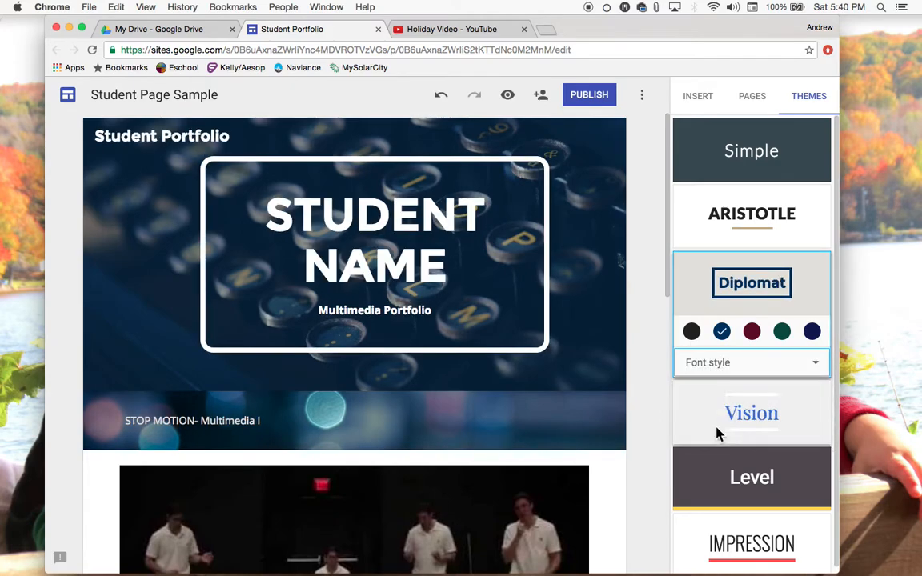
{"action": "left_click", "coordinate": [728, 375]}
{"action": "left_click", "coordinate": [726, 376]}
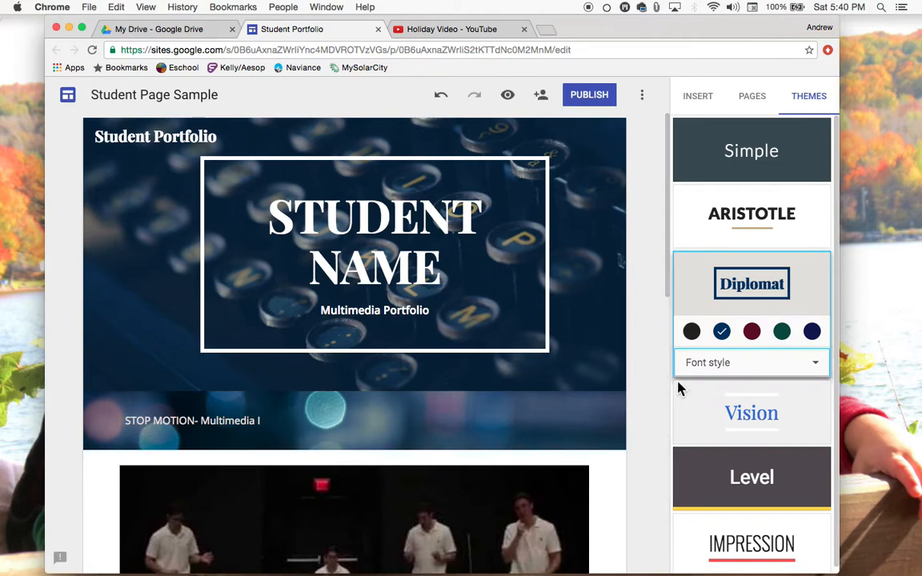
{"action": "scroll", "coordinate": [751, 408], "scroll_direction": "down", "scroll_amount": 1}
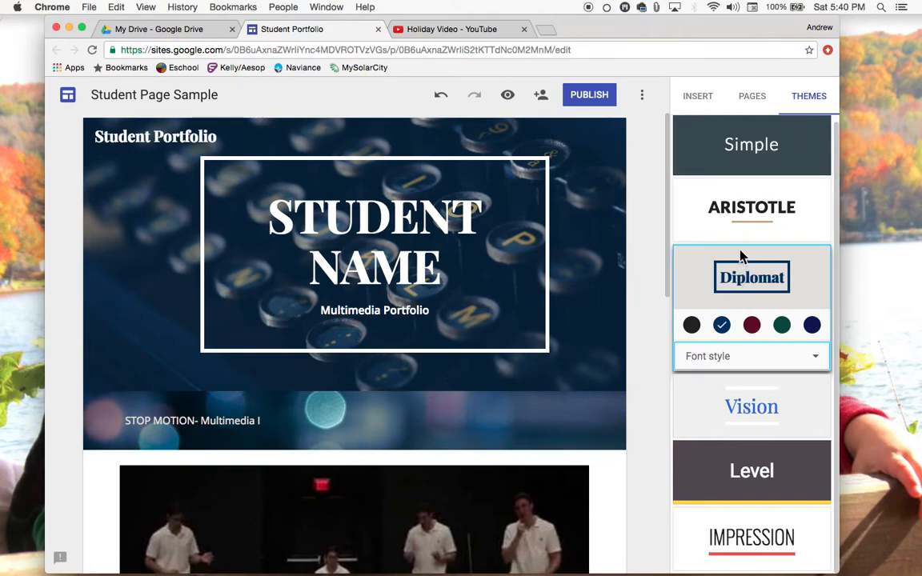
{"action": "left_click", "coordinate": [697, 97]}
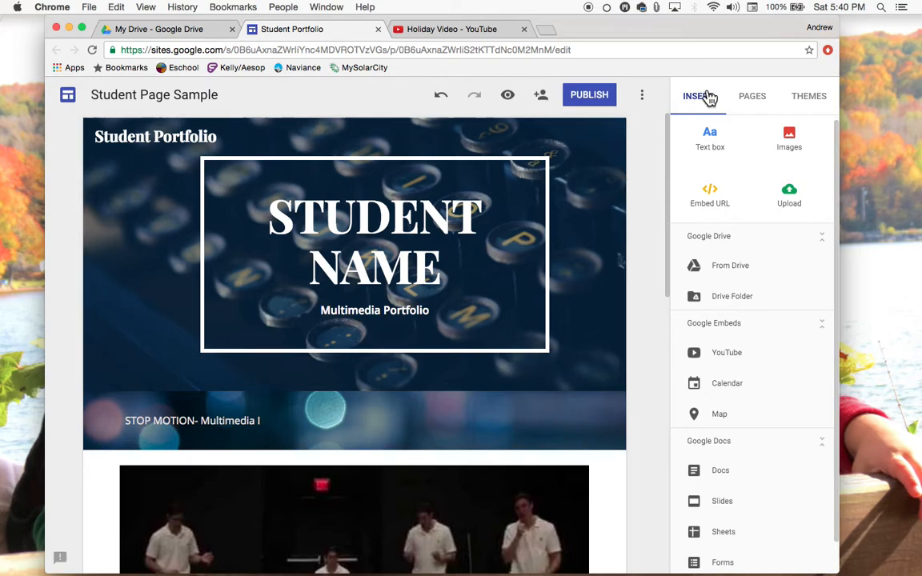
{"action": "scroll", "coordinate": [307, 346], "scroll_direction": "down", "scroll_amount": 2}
{"action": "scroll", "coordinate": [307, 332], "scroll_direction": "up", "scroll_amount": 2}
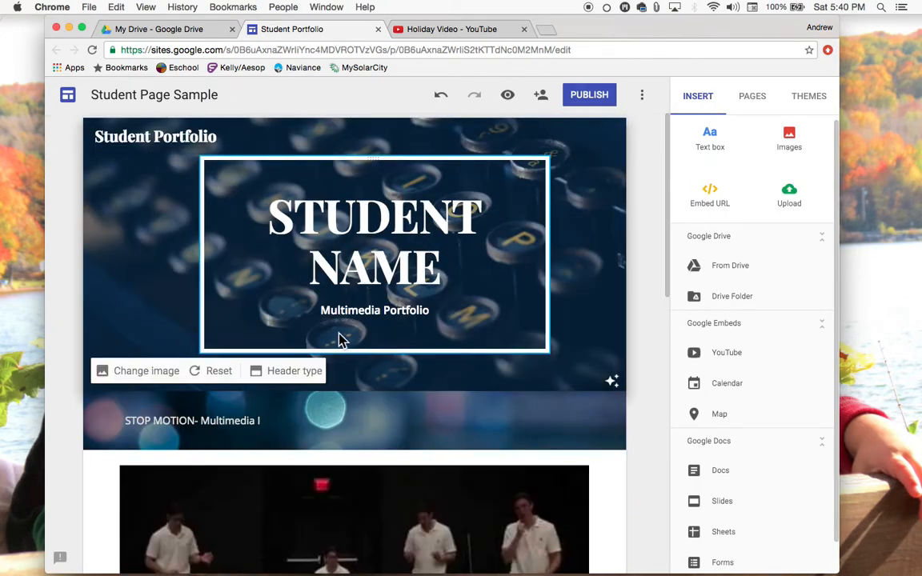
{"action": "scroll", "coordinate": [241, 370], "scroll_direction": "down", "scroll_amount": 5}
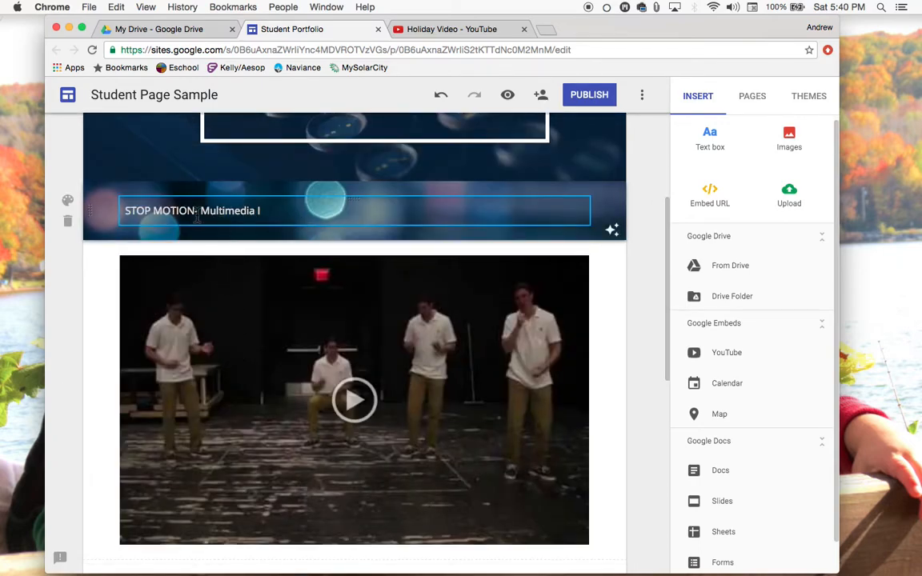
Add a text box below the STOP MOTION- Multimedia I header, then delete that new section
{"action": "scroll", "coordinate": [201, 233], "scroll_direction": "up", "scroll_amount": 1}
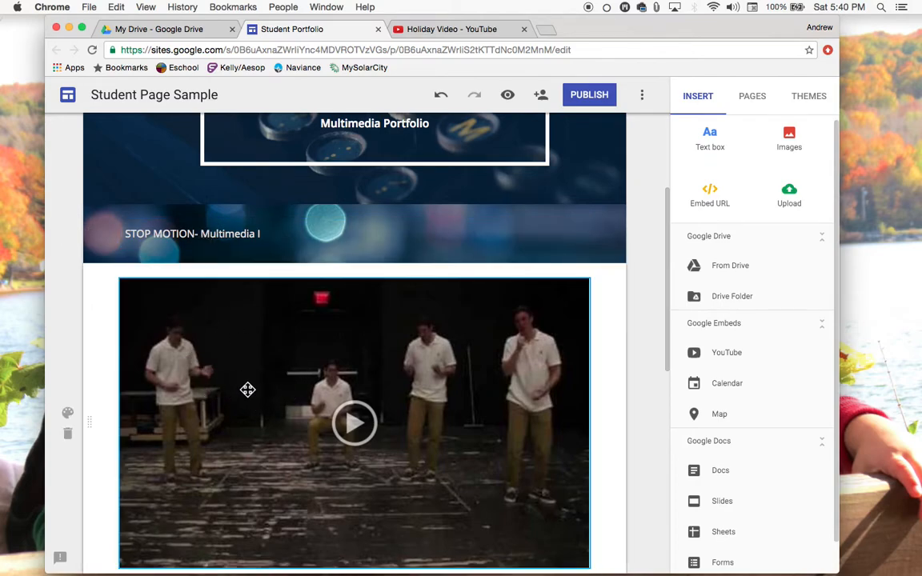
{"action": "scroll", "coordinate": [285, 240], "scroll_direction": "up", "scroll_amount": 1}
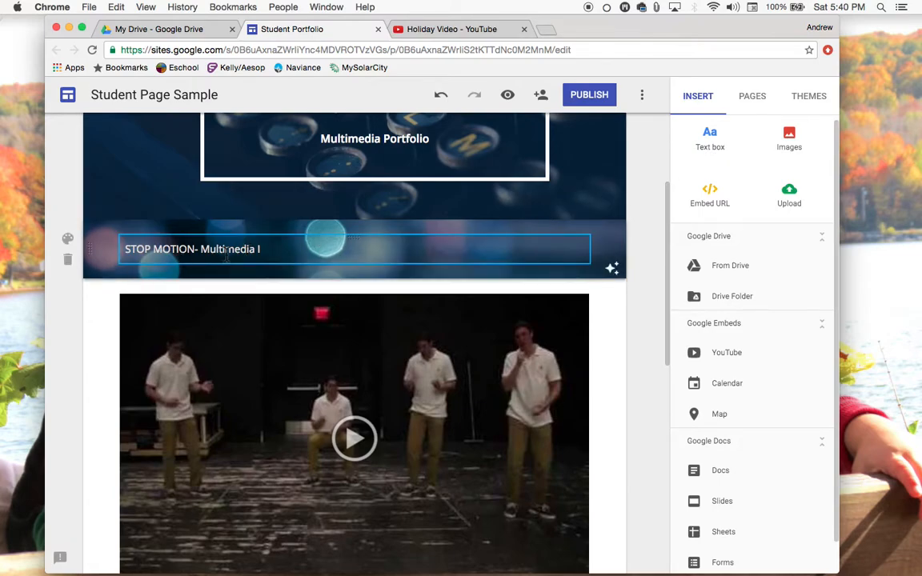
{"action": "scroll", "coordinate": [714, 206], "scroll_direction": "up", "scroll_amount": 1}
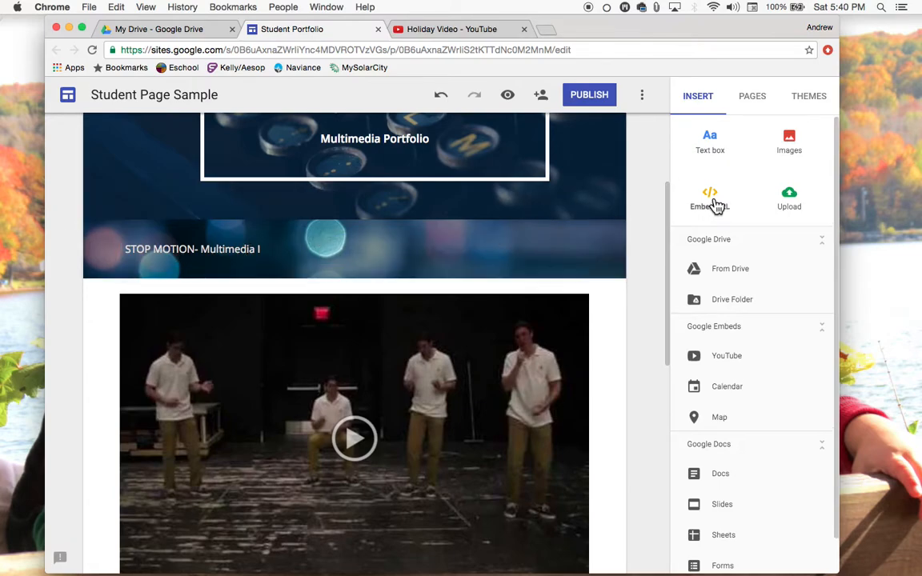
{"action": "left_click", "coordinate": [712, 145]}
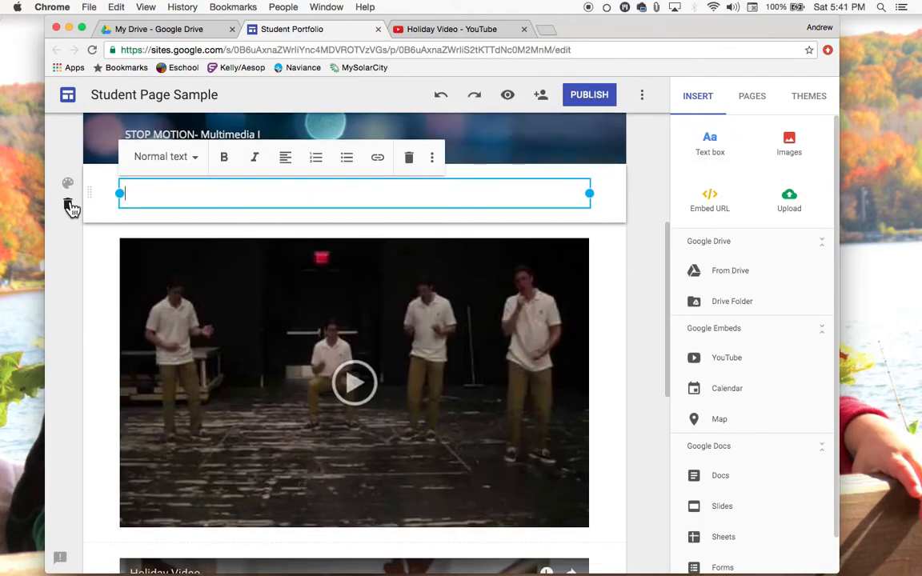
{"action": "scroll", "coordinate": [339, 227], "scroll_direction": "up", "scroll_amount": 3}
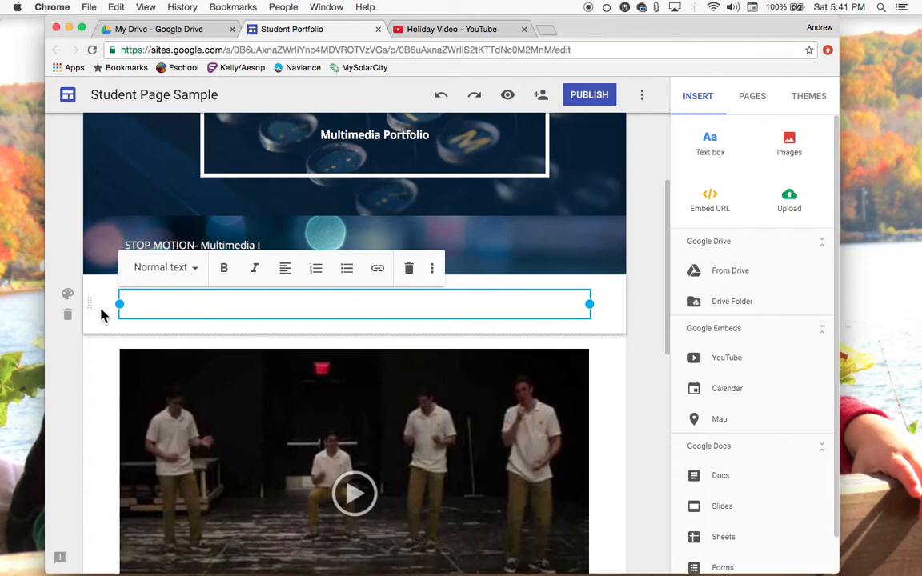
{"action": "left_click", "coordinate": [68, 319]}
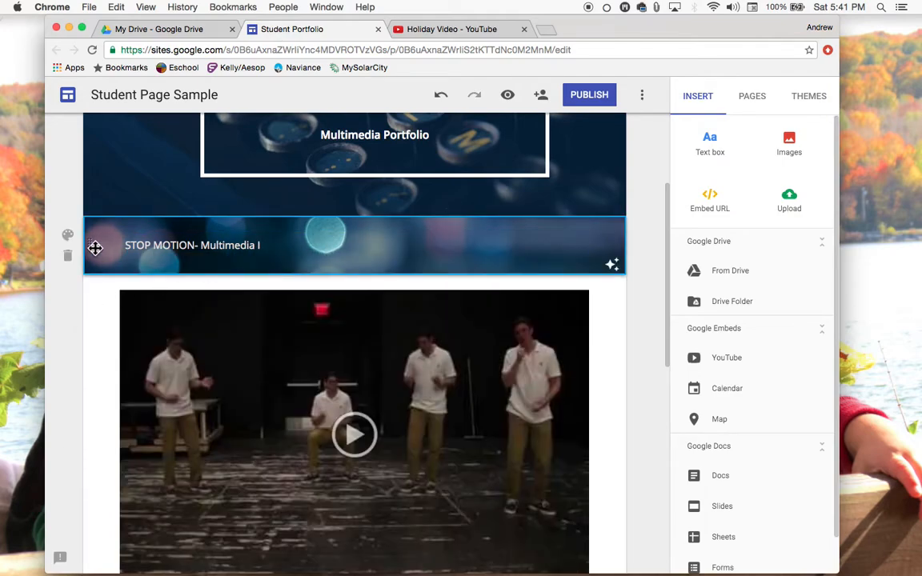
Browse background images for the STOP MOTION header section's Image style, then close the dialog without choosing
{"action": "left_click", "coordinate": [69, 237]}
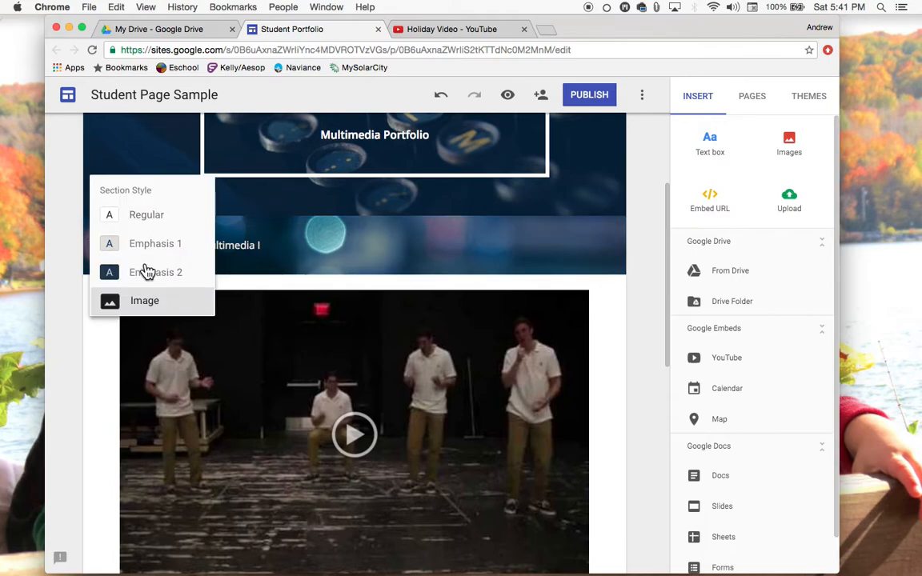
{"action": "left_click", "coordinate": [143, 305]}
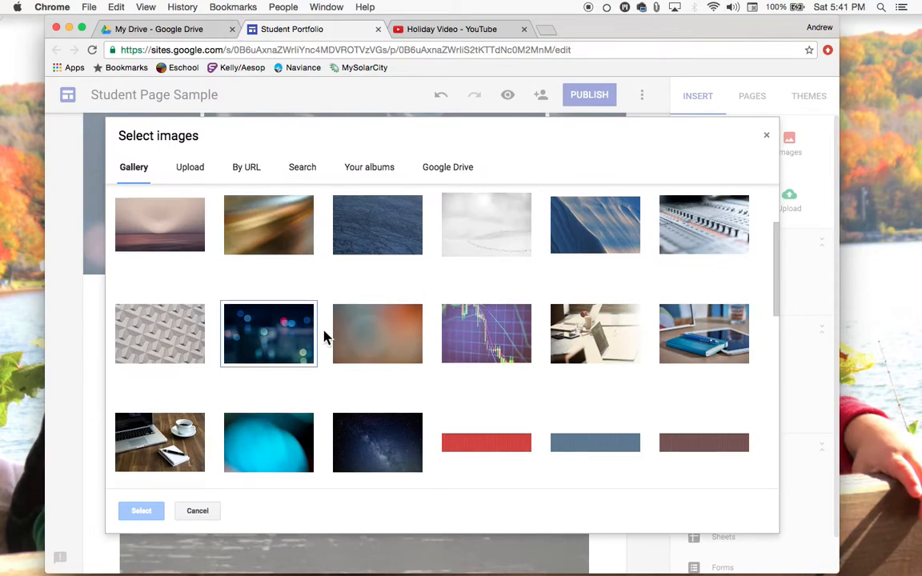
{"action": "scroll", "coordinate": [323, 336], "scroll_direction": "down", "scroll_amount": 3}
{"action": "scroll", "coordinate": [295, 354], "scroll_direction": "up", "scroll_amount": 5}
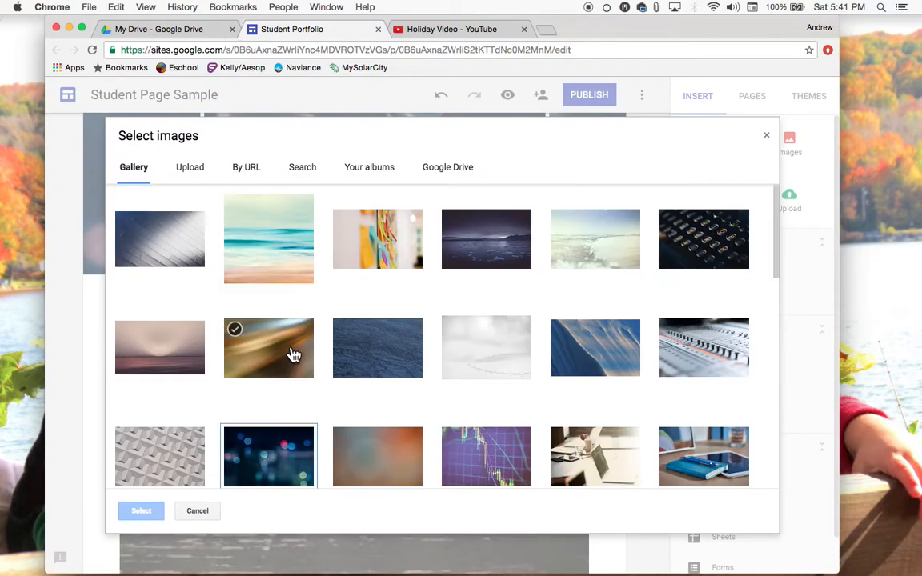
{"action": "left_click", "coordinate": [766, 139]}
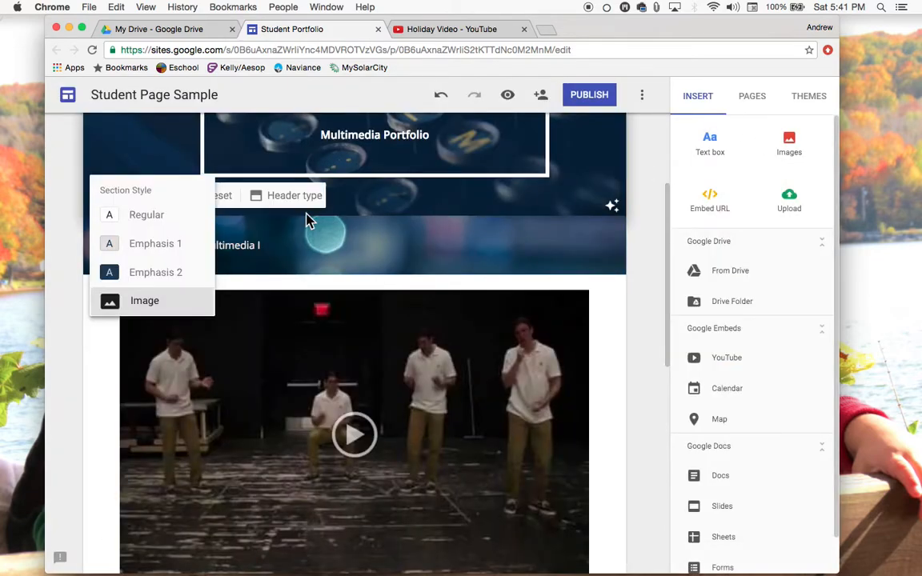
{"action": "left_click", "coordinate": [625, 320]}
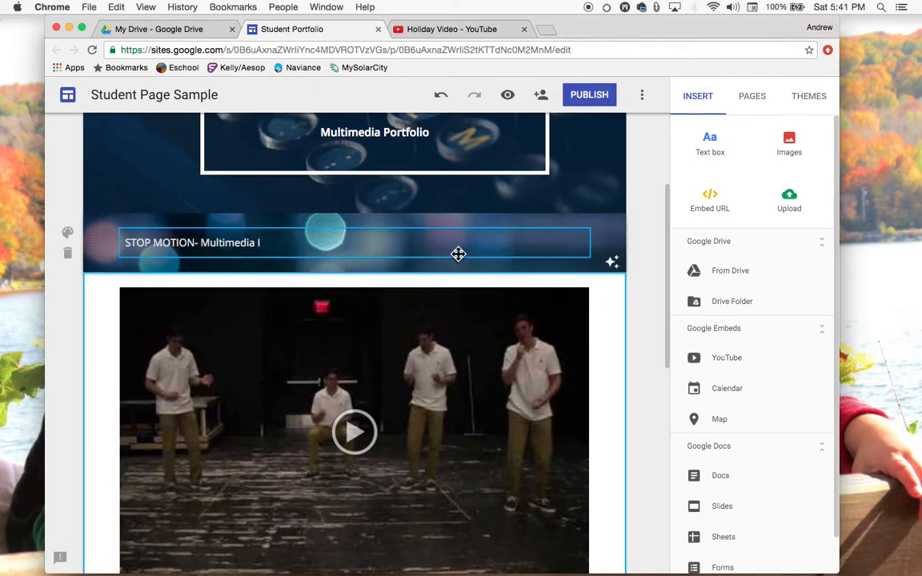
Browse My Drive from the Google Drive insert panel, select STEAM.m4v, then close the panel without inserting
{"action": "scroll", "coordinate": [410, 323], "scroll_direction": "down", "scroll_amount": 2}
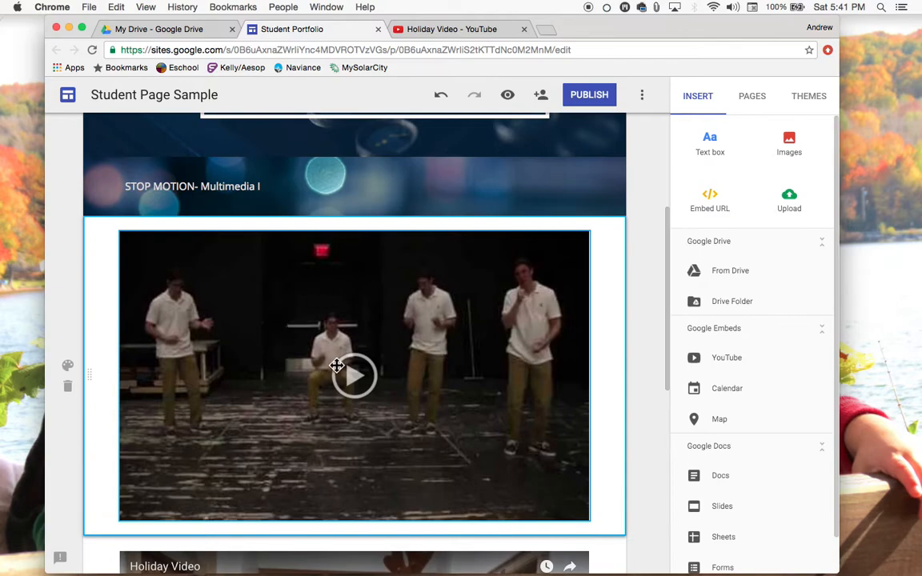
{"action": "scroll", "coordinate": [337, 366], "scroll_direction": "down", "scroll_amount": 3}
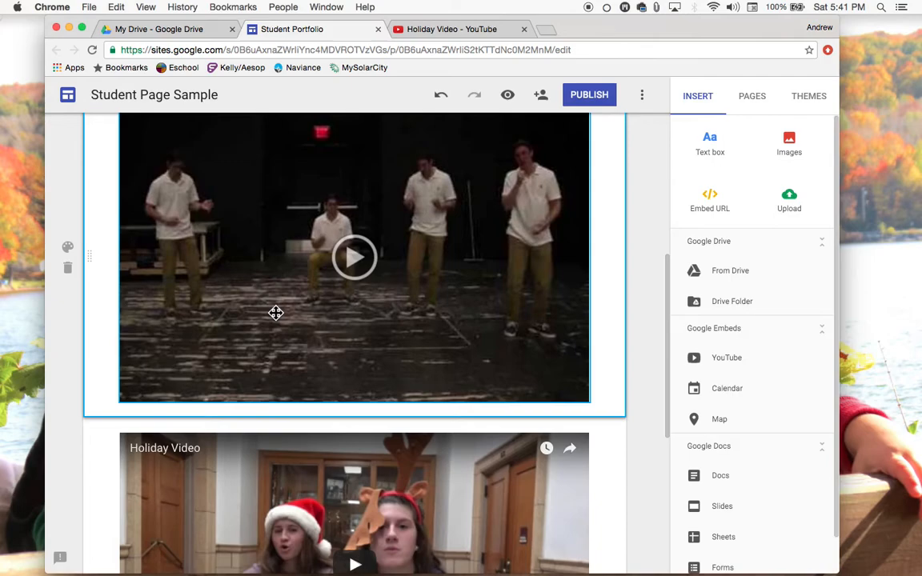
{"action": "scroll", "coordinate": [354, 292], "scroll_direction": "up", "scroll_amount": 5}
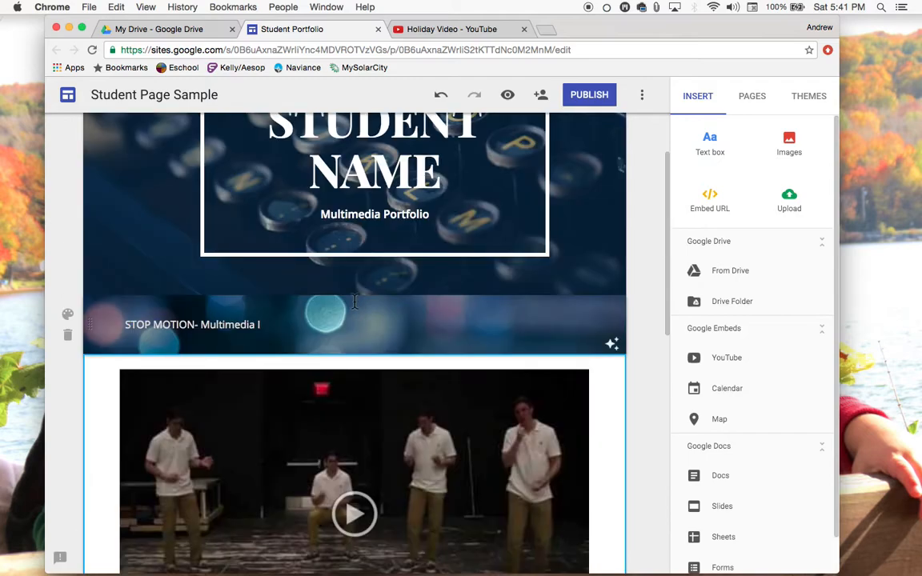
{"action": "scroll", "coordinate": [302, 360], "scroll_direction": "down", "scroll_amount": 5}
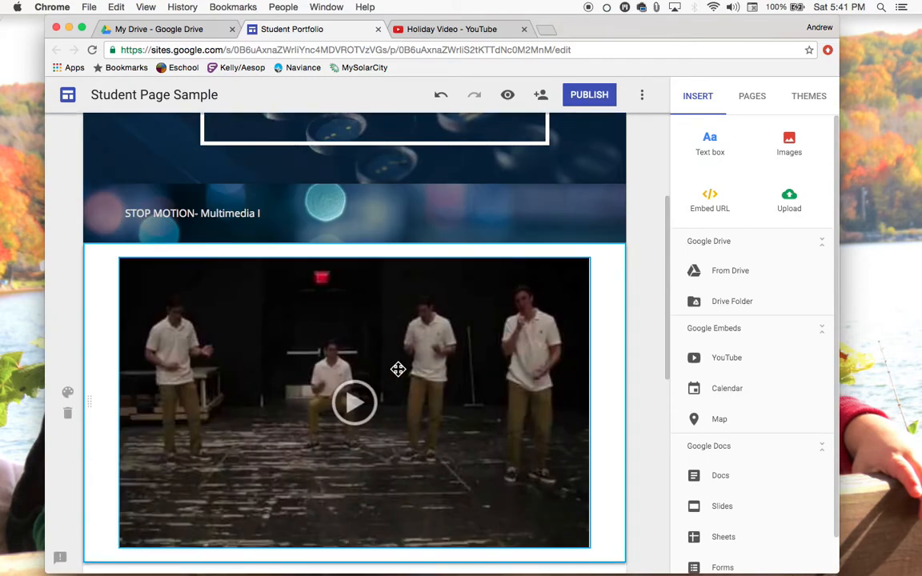
{"action": "scroll", "coordinate": [398, 369], "scroll_direction": "down", "scroll_amount": 3}
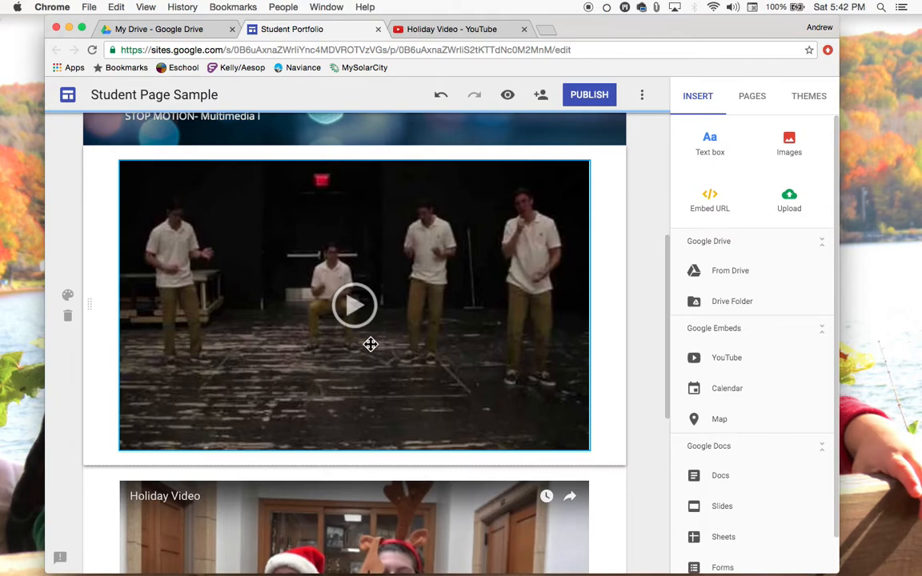
{"action": "left_click", "coordinate": [726, 274]}
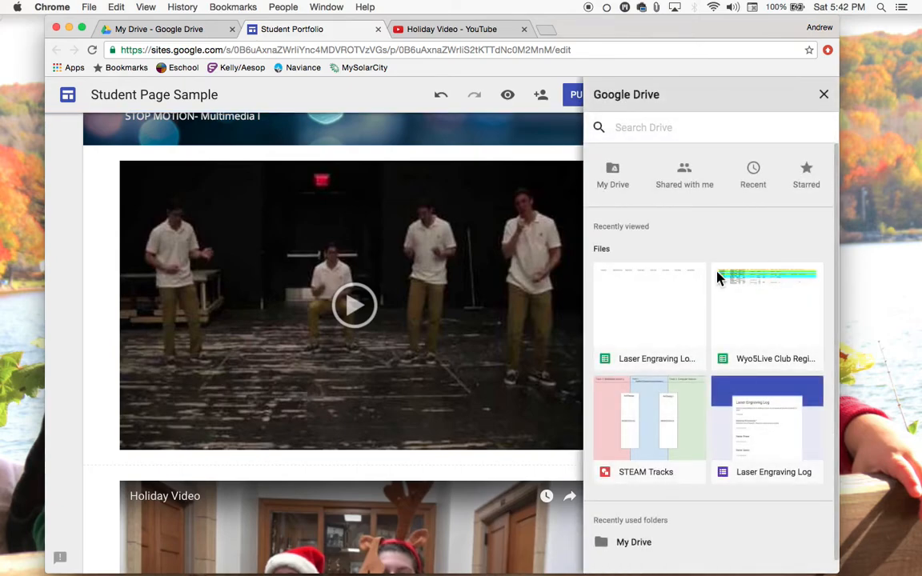
{"action": "scroll", "coordinate": [709, 288], "scroll_direction": "down", "scroll_amount": 1}
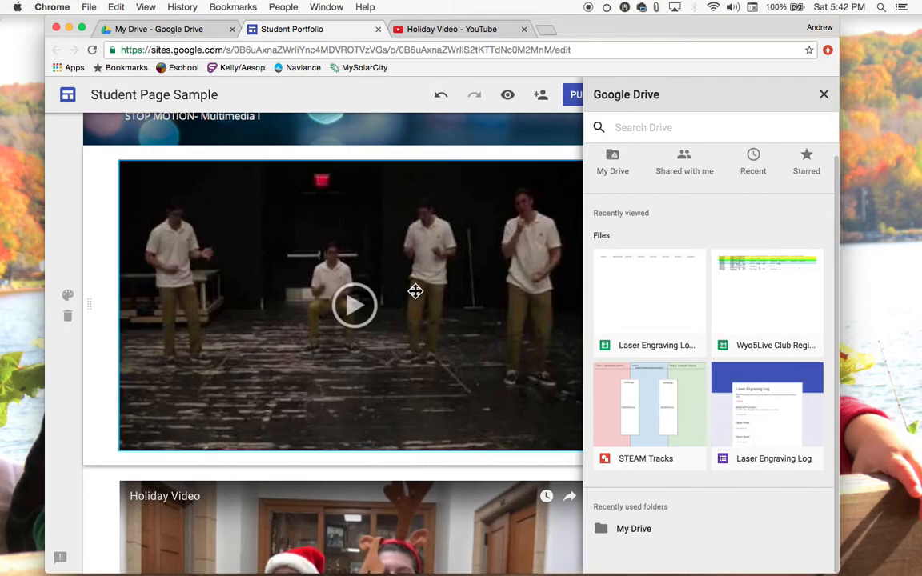
{"action": "scroll", "coordinate": [669, 410], "scroll_direction": "up", "scroll_amount": 1}
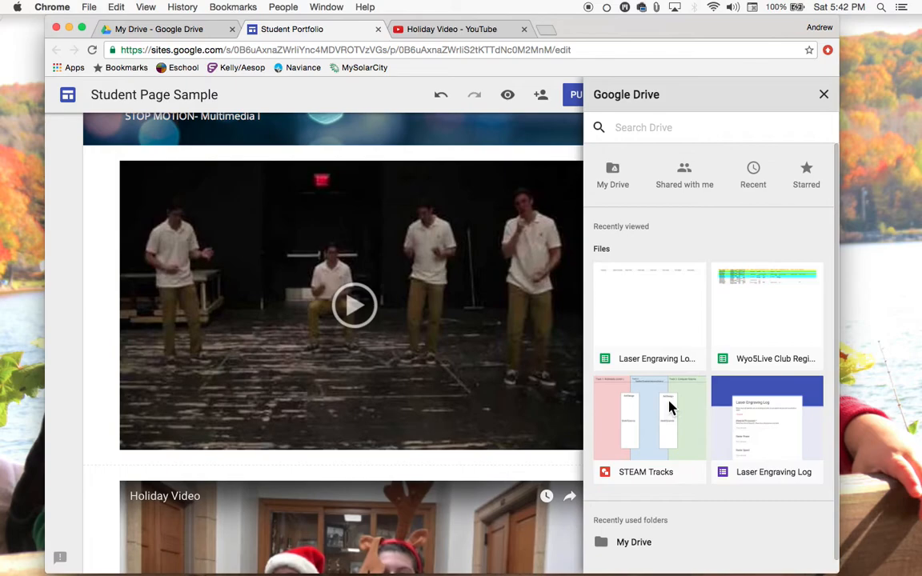
{"action": "left_click", "coordinate": [614, 174]}
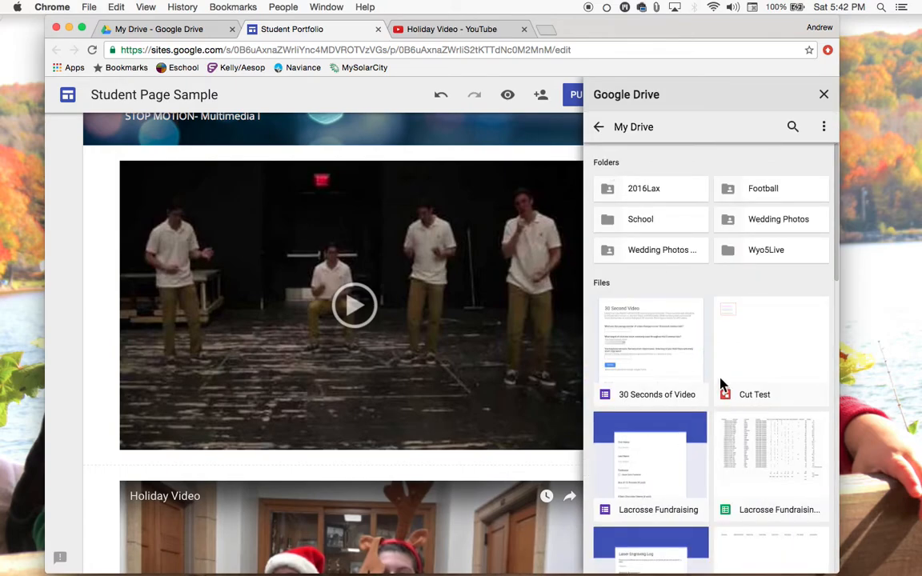
{"action": "scroll", "coordinate": [720, 383], "scroll_direction": "down", "scroll_amount": 5}
{"action": "scroll", "coordinate": [721, 383], "scroll_direction": "down", "scroll_amount": 1}
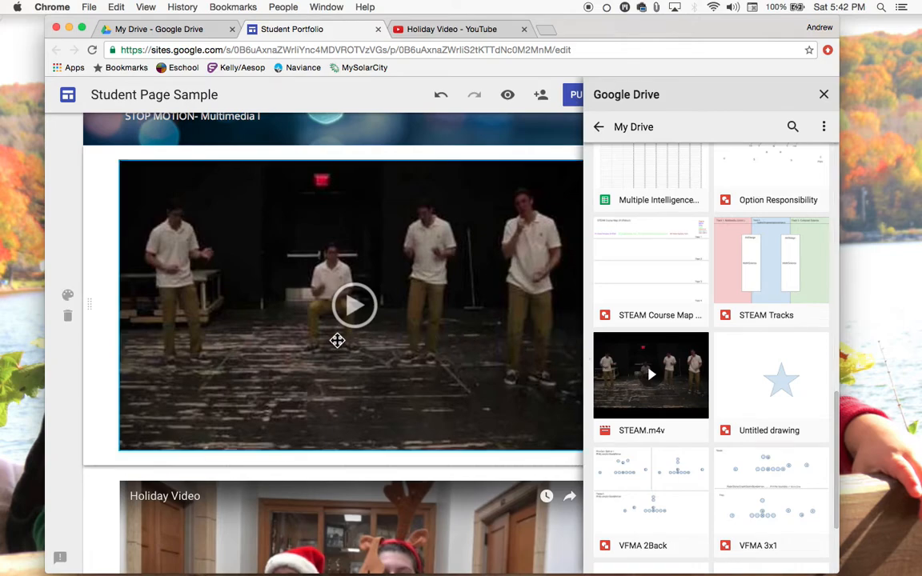
{"action": "left_click", "coordinate": [679, 396]}
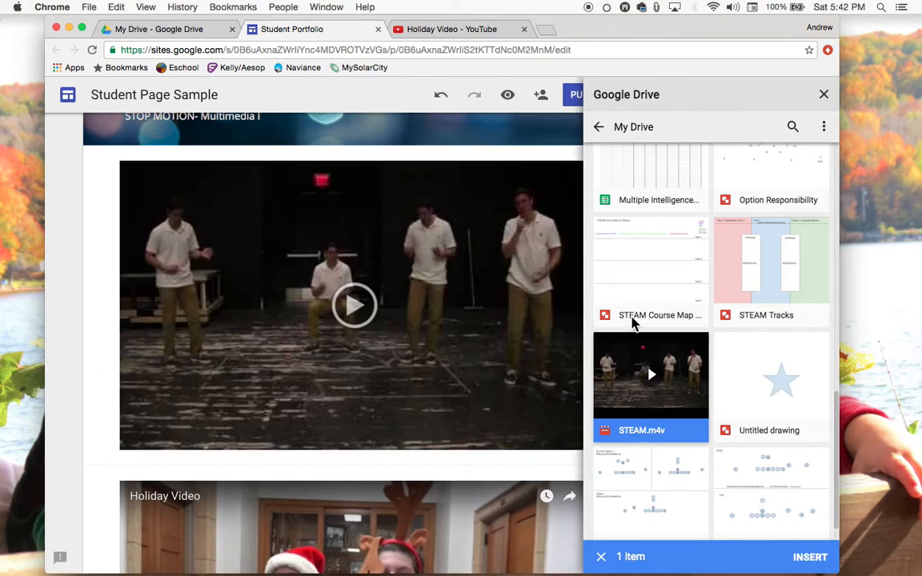
{"action": "left_click", "coordinate": [822, 98]}
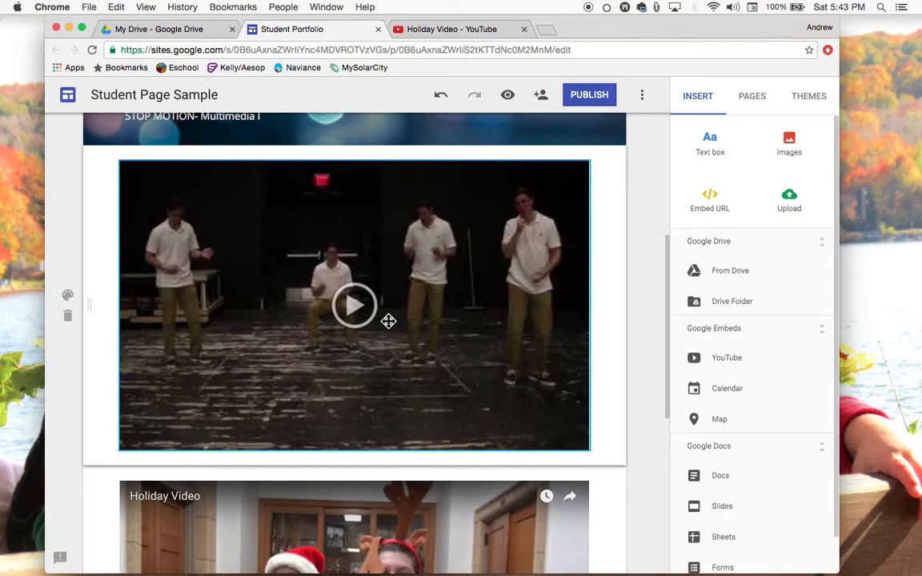
Review the embedded Stop Motion and Holiday Video sections on the page
{"action": "scroll", "coordinate": [389, 321], "scroll_direction": "down", "scroll_amount": 5}
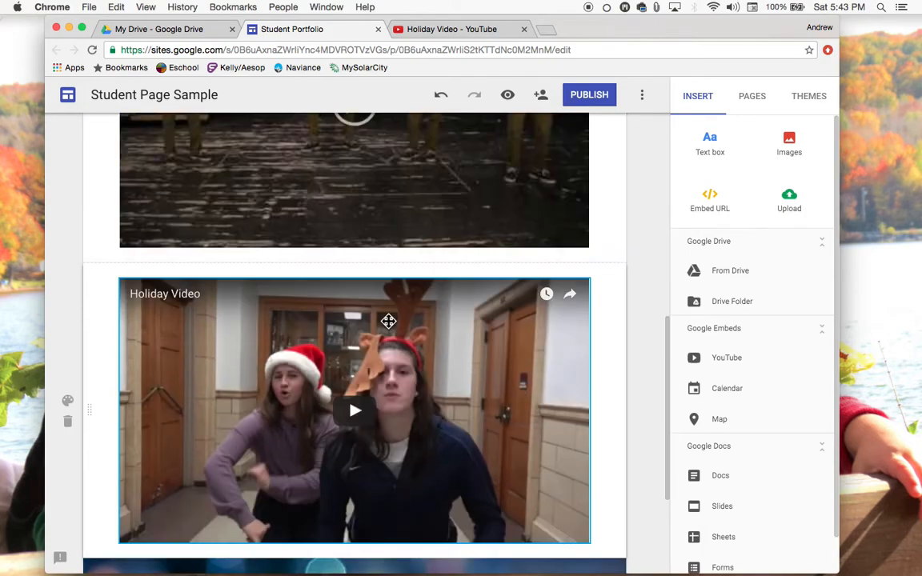
{"action": "scroll", "coordinate": [389, 321], "scroll_direction": "down", "scroll_amount": 1}
{"action": "scroll", "coordinate": [389, 321], "scroll_direction": "up", "scroll_amount": 3}
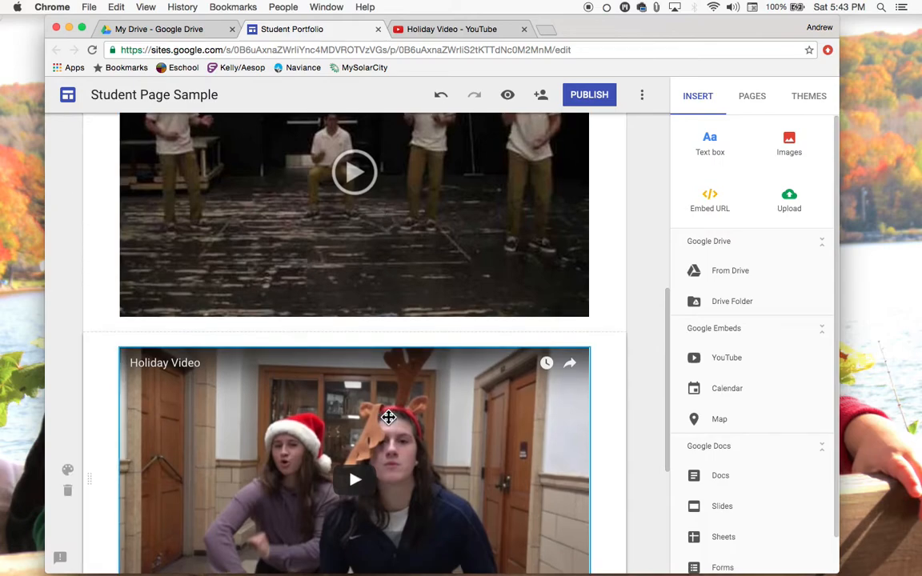
{"action": "scroll", "coordinate": [388, 417], "scroll_direction": "down", "scroll_amount": 1}
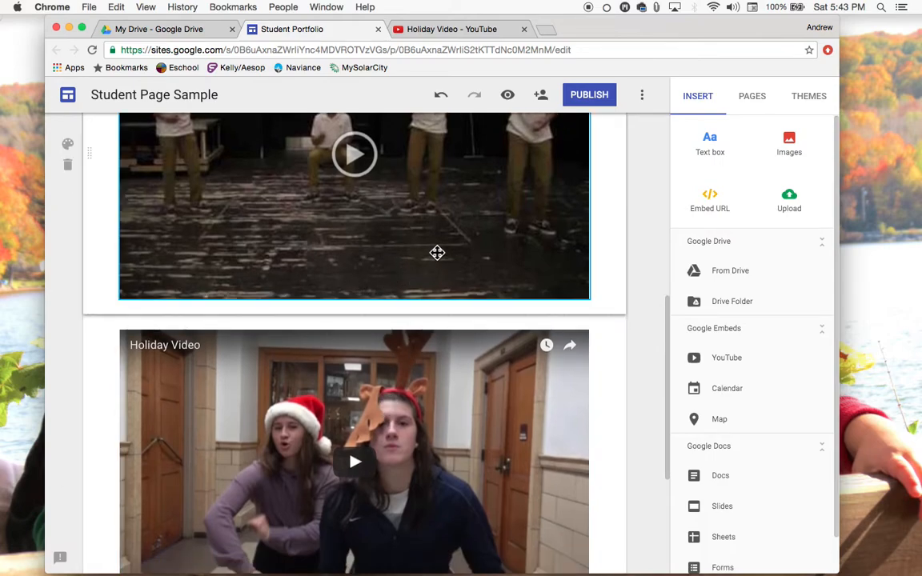
{"action": "scroll", "coordinate": [410, 302], "scroll_direction": "up", "scroll_amount": 3}
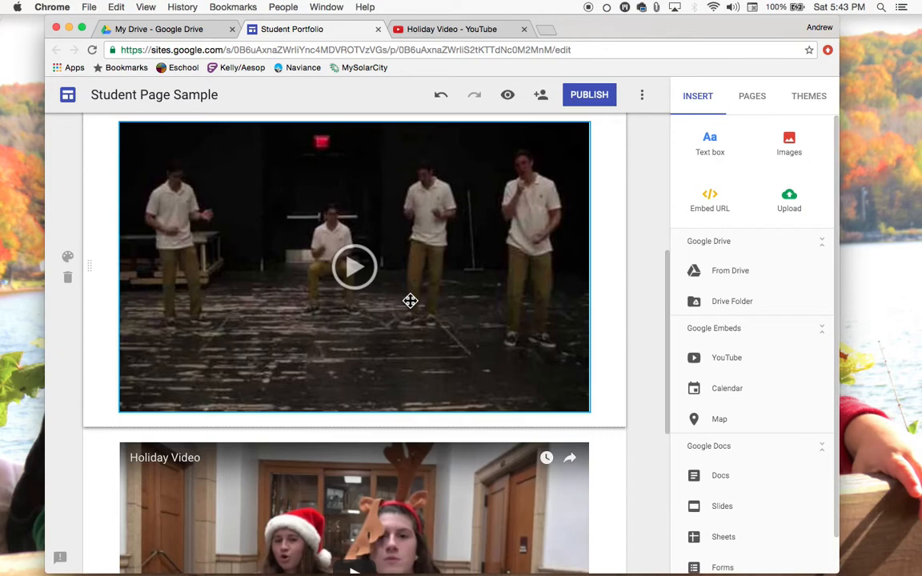
{"action": "scroll", "coordinate": [410, 301], "scroll_direction": "down", "scroll_amount": 5}
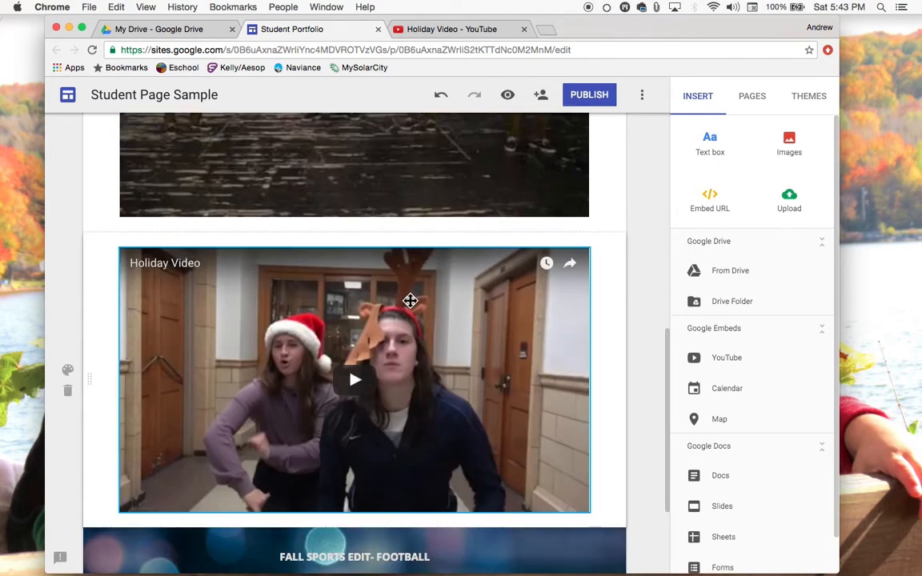
{"action": "scroll", "coordinate": [439, 198], "scroll_direction": "up", "scroll_amount": 7}
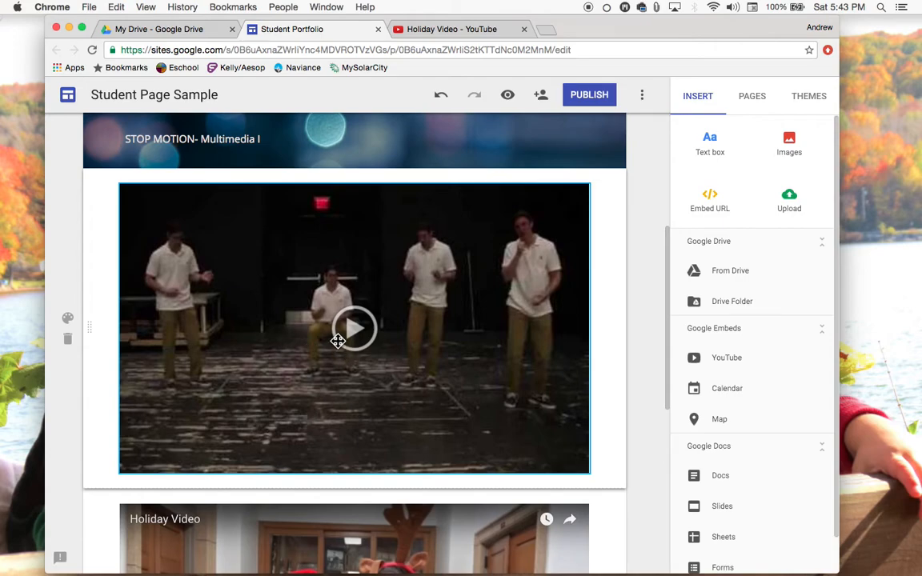
{"action": "scroll", "coordinate": [338, 340], "scroll_direction": "down", "scroll_amount": 4}
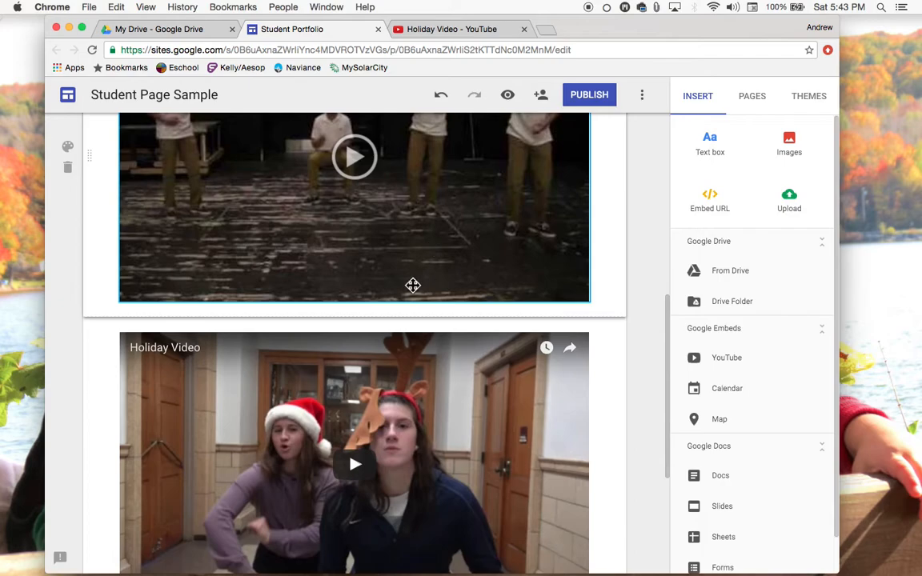
{"action": "scroll", "coordinate": [376, 336], "scroll_direction": "down", "scroll_amount": 2}
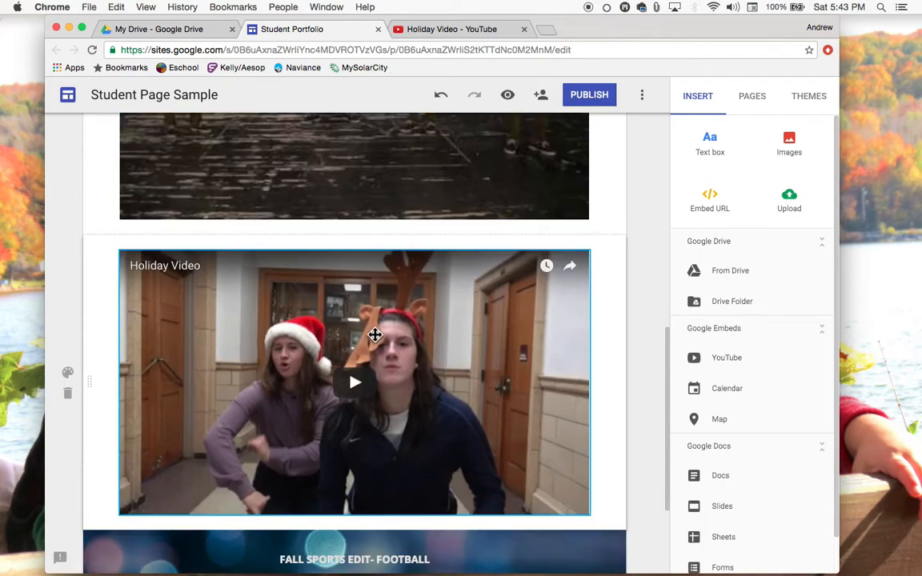
{"action": "scroll", "coordinate": [376, 336], "scroll_direction": "down", "scroll_amount": 1}
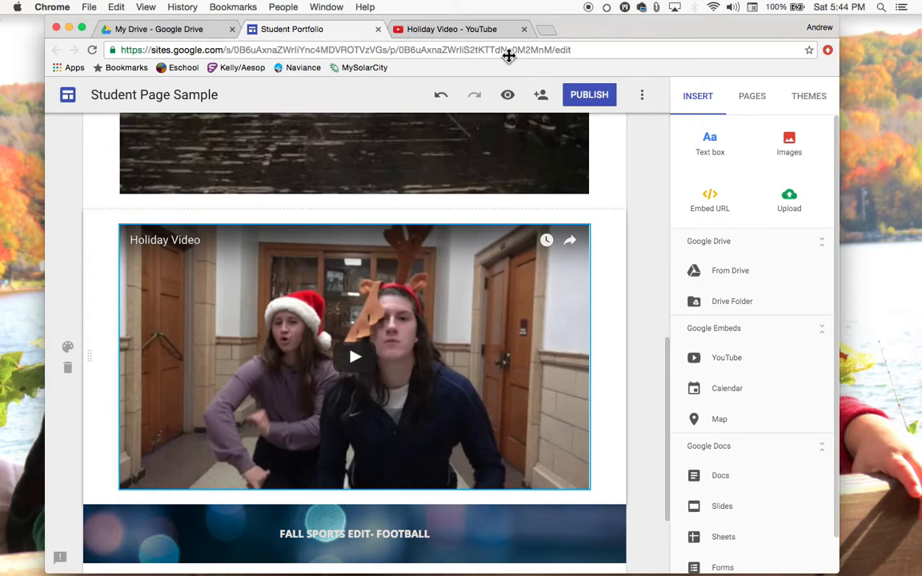
Switch to the Holiday Video YouTube tab, return to the site, and choose the Holiday Video result in the YouTube embed dialog
{"action": "left_click", "coordinate": [462, 33]}
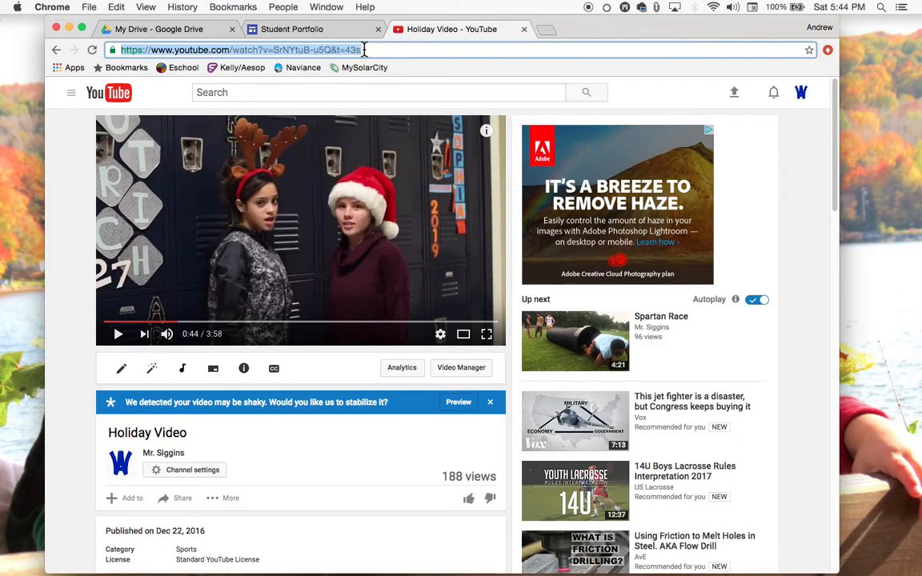
{"action": "left_click", "coordinate": [294, 30]}
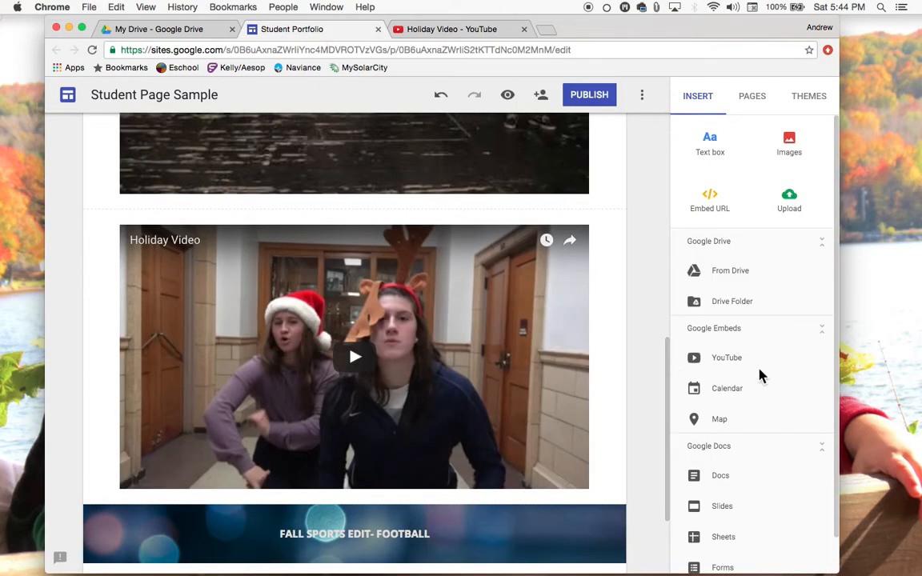
{"action": "left_click", "coordinate": [727, 358]}
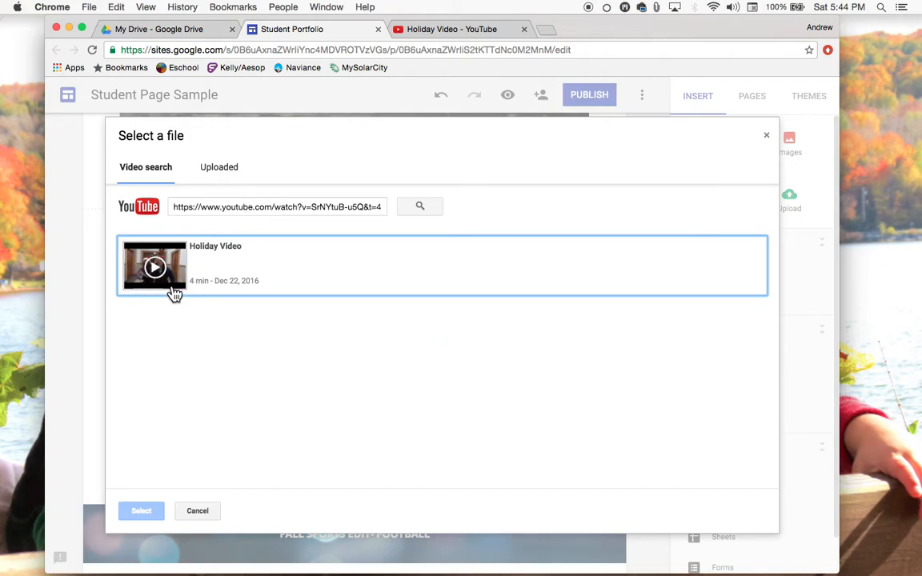
{"action": "left_click", "coordinate": [249, 274]}
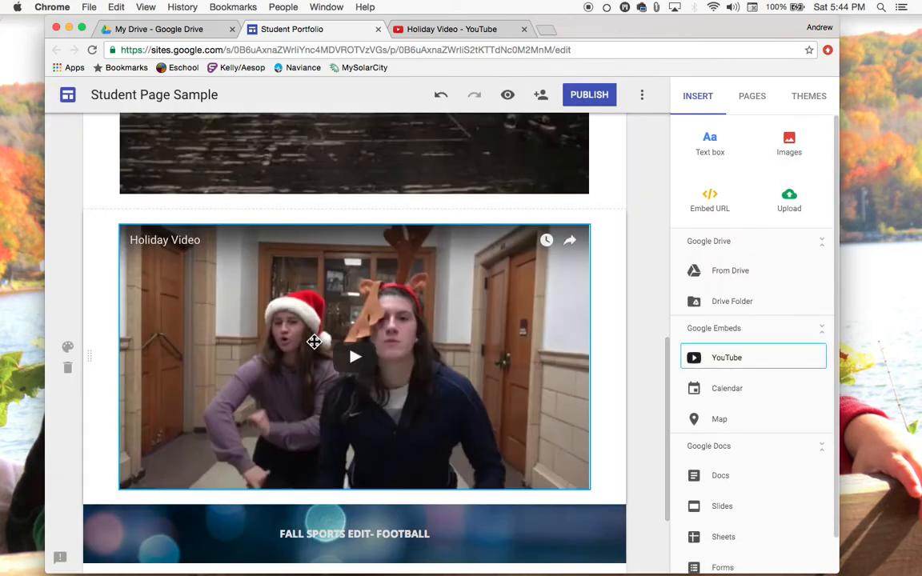
Scroll through the page to review the headers and embedded videos
{"action": "scroll", "coordinate": [313, 340], "scroll_direction": "down", "scroll_amount": 1}
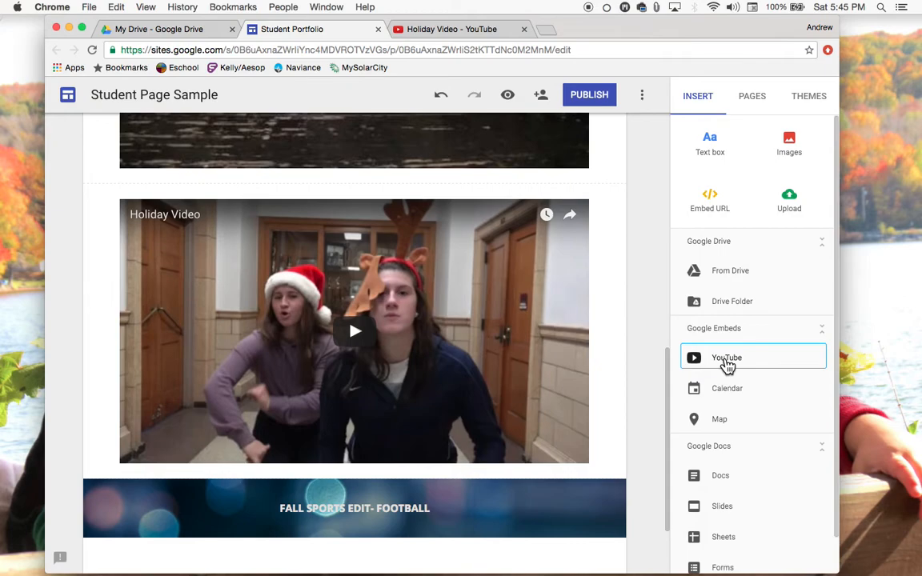
{"action": "scroll", "coordinate": [341, 370], "scroll_direction": "up", "scroll_amount": 5}
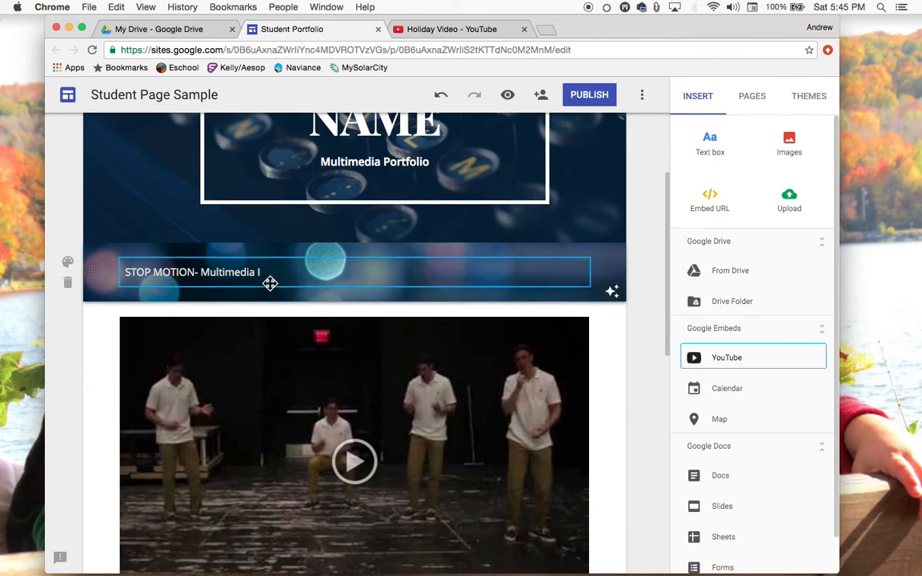
{"action": "scroll", "coordinate": [270, 283], "scroll_direction": "down", "scroll_amount": 5}
{"action": "scroll", "coordinate": [270, 290], "scroll_direction": "down", "scroll_amount": 2}
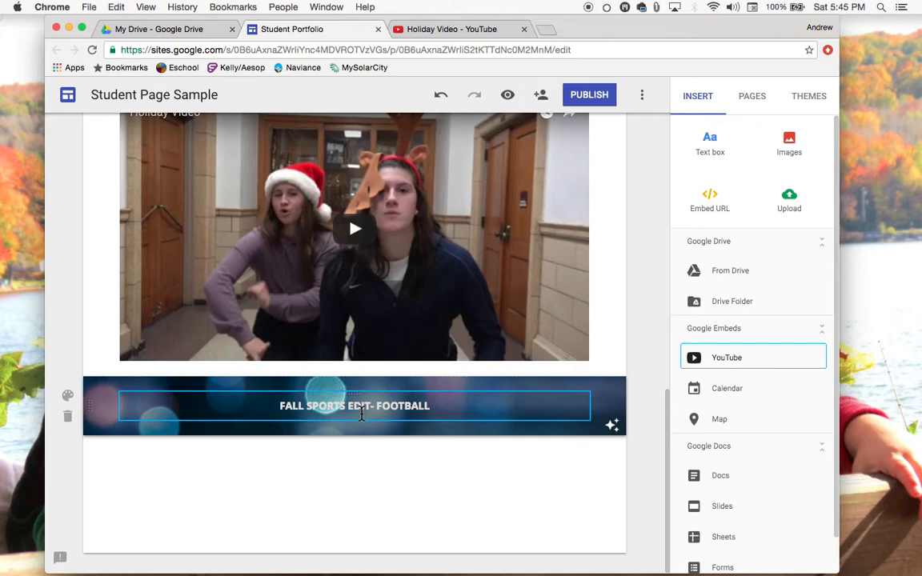
{"action": "scroll", "coordinate": [362, 414], "scroll_direction": "up", "scroll_amount": 9}
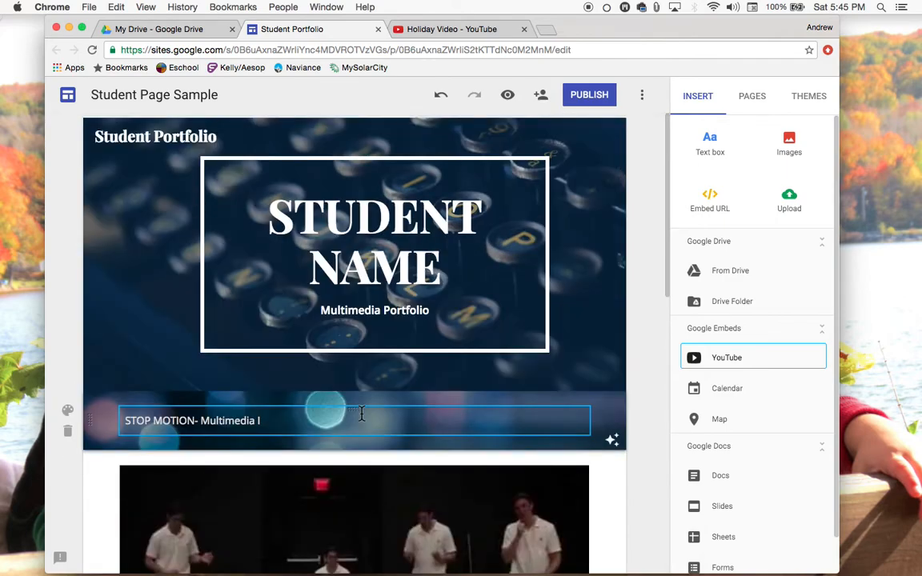
{"action": "scroll", "coordinate": [362, 415], "scroll_direction": "down", "scroll_amount": 7}
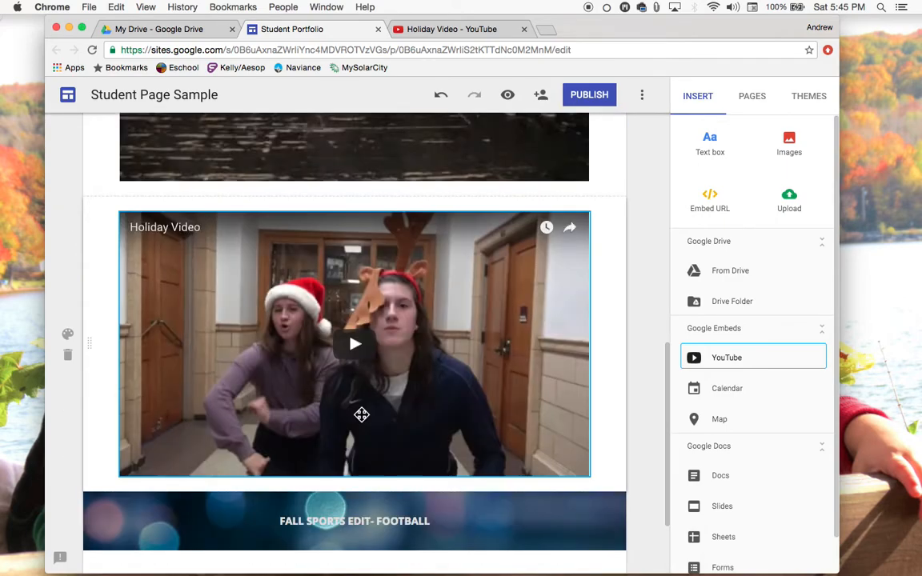
{"action": "scroll", "coordinate": [362, 415], "scroll_direction": "up", "scroll_amount": 2}
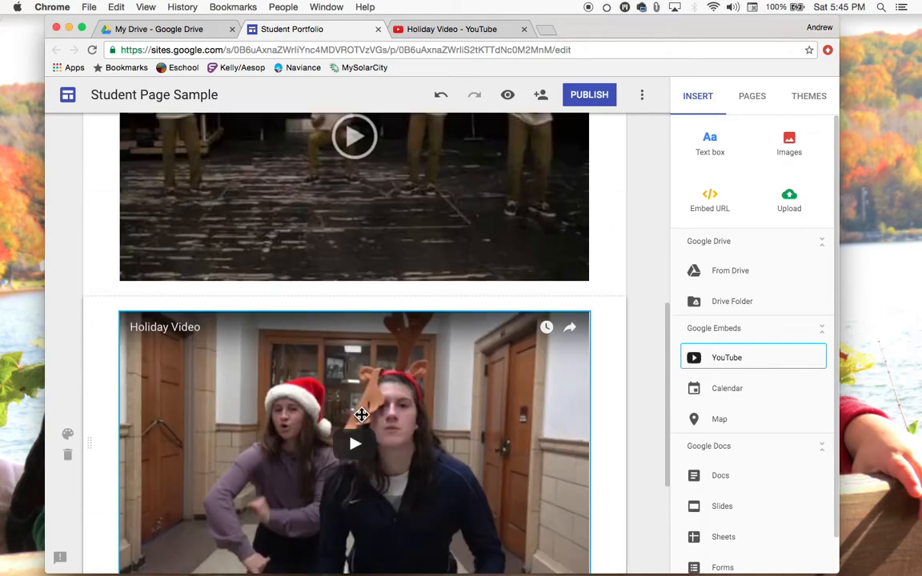
{"action": "scroll", "coordinate": [362, 415], "scroll_direction": "down", "scroll_amount": 5}
{"action": "scroll", "coordinate": [362, 414], "scroll_direction": "up", "scroll_amount": 12}
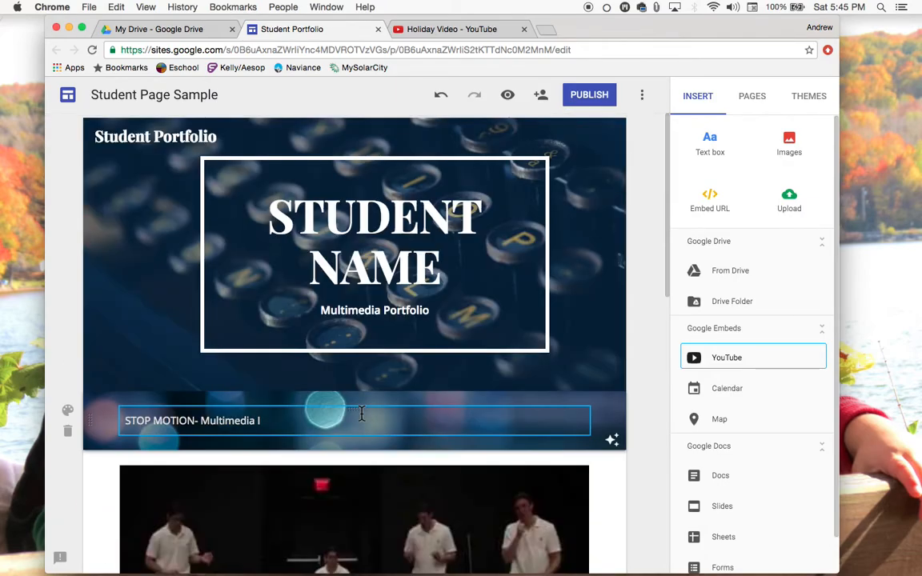
{"action": "scroll", "coordinate": [362, 415], "scroll_direction": "down", "scroll_amount": 10}
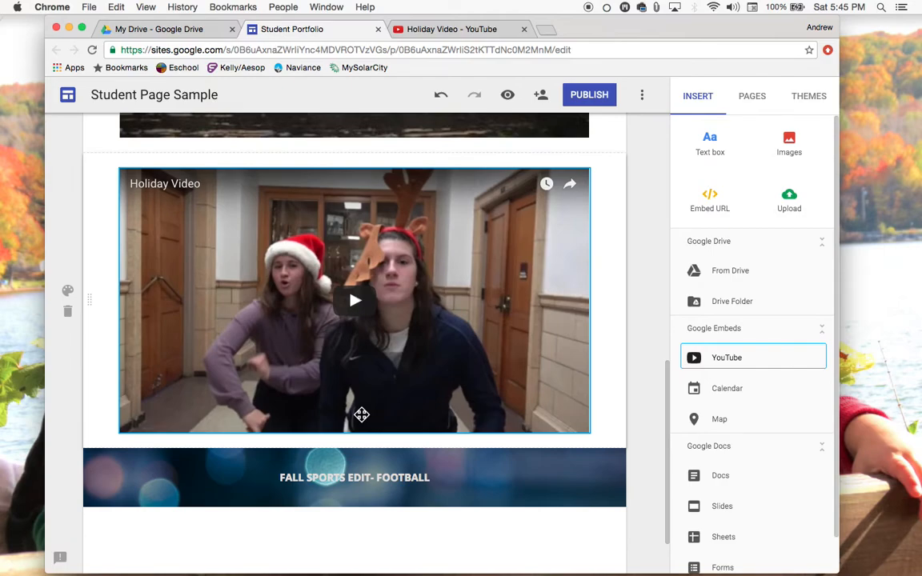
{"action": "scroll", "coordinate": [362, 415], "scroll_direction": "down", "scroll_amount": 1}
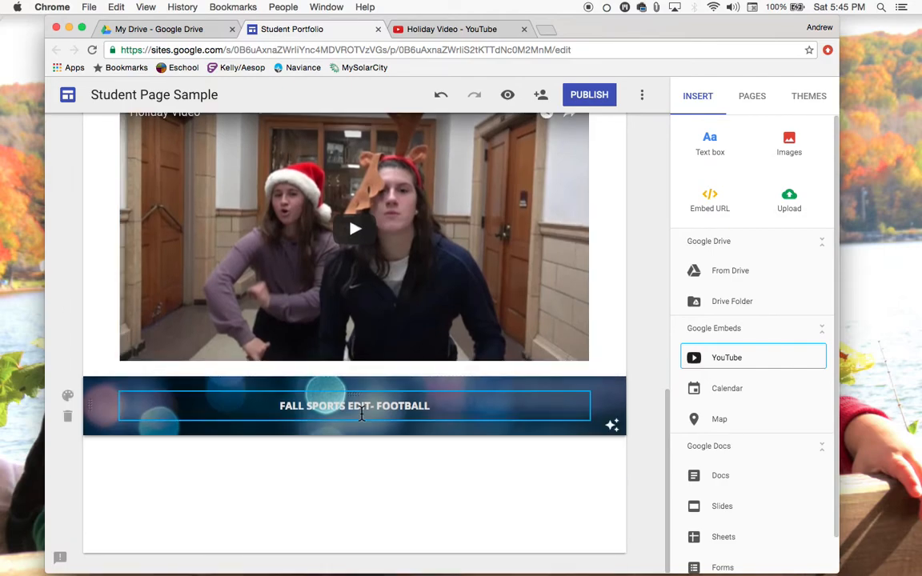
{"action": "scroll", "coordinate": [487, 374], "scroll_direction": "up", "scroll_amount": 11}
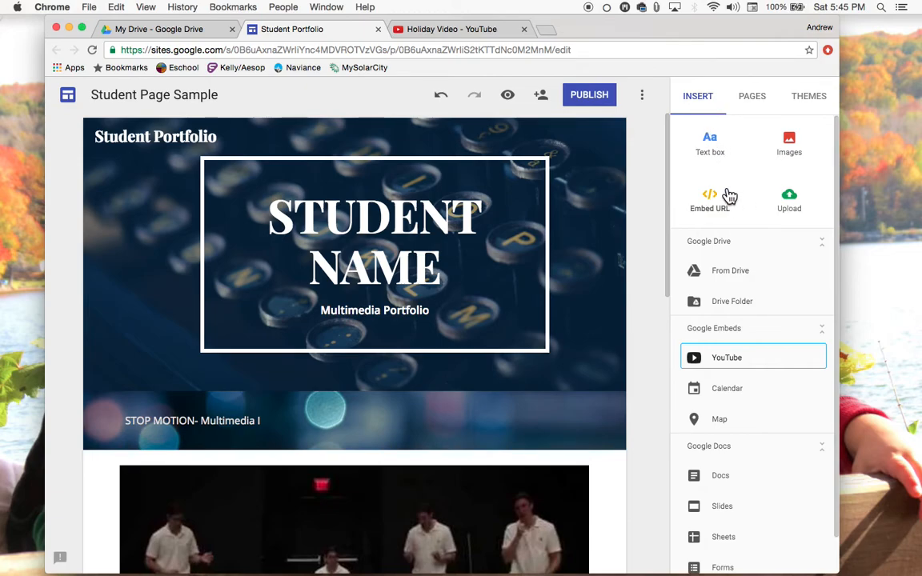
Open the Pages panel and the Publish dialog, and enter studentportfolio as the site location
{"action": "left_click", "coordinate": [753, 99]}
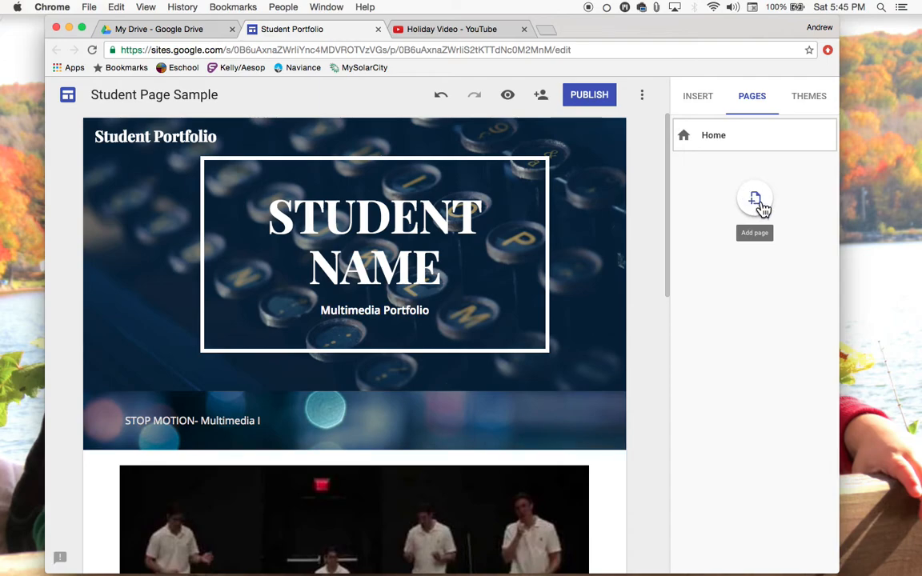
{"action": "left_click", "coordinate": [600, 101]}
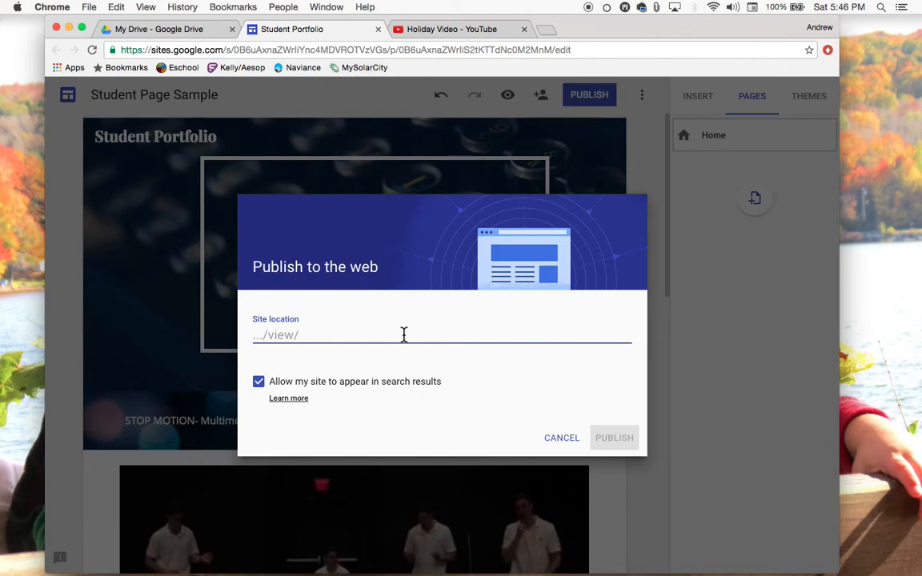
{"action": "type", "text": "student-"}
{"action": "key", "text": "BackSpace"}
{"action": "type", "text": "rtfolio"}
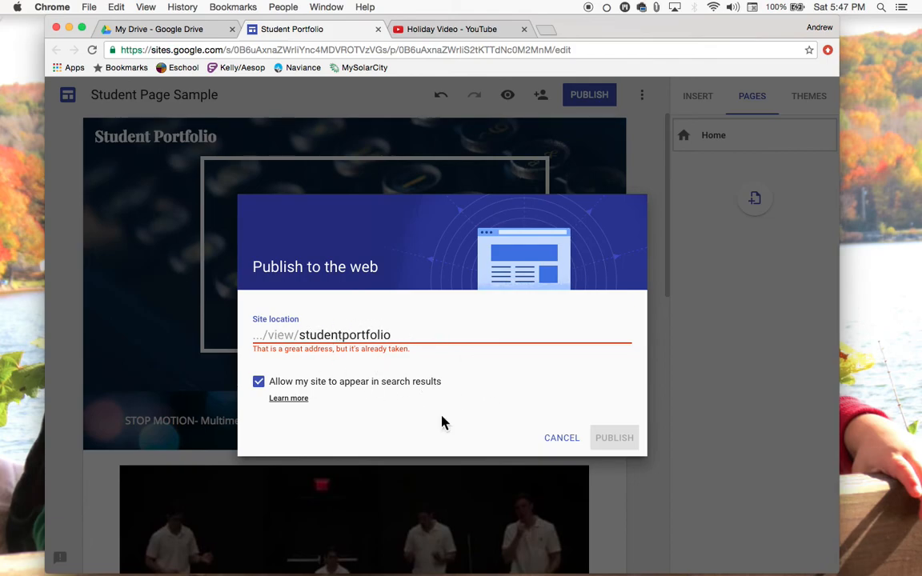
Prefix the site location with the owner's surname instead, then publish the site
{"action": "type", "text": "123"}
{"action": "key", "text": "BackSpace"}
{"action": "key", "text": "BackSpace"}
{"action": "key", "text": "BackSpace"}
{"action": "left_click", "coordinate": [299, 336]}
{"action": "type", "text": "sigg"}
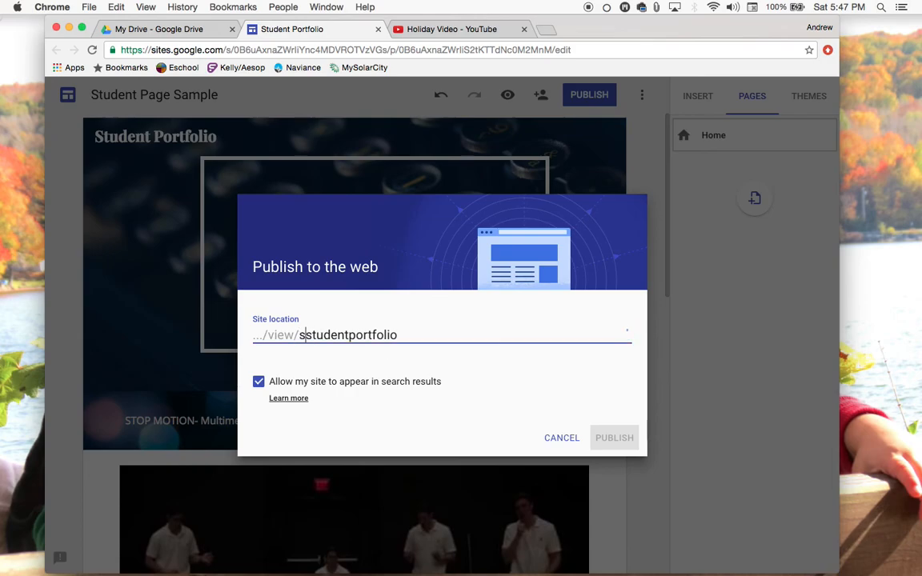
{"action": "type", "text": "ins"}
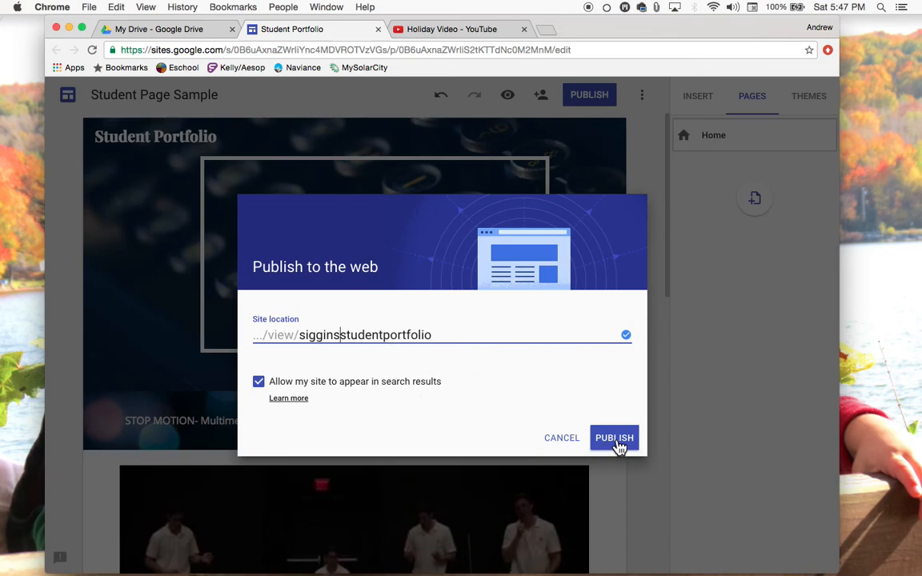
{"action": "left_click", "coordinate": [563, 441]}
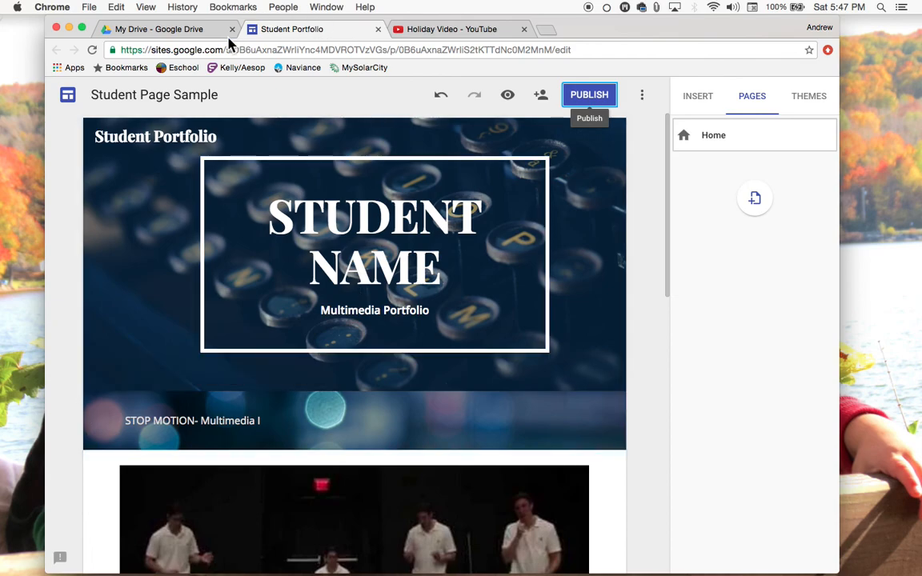